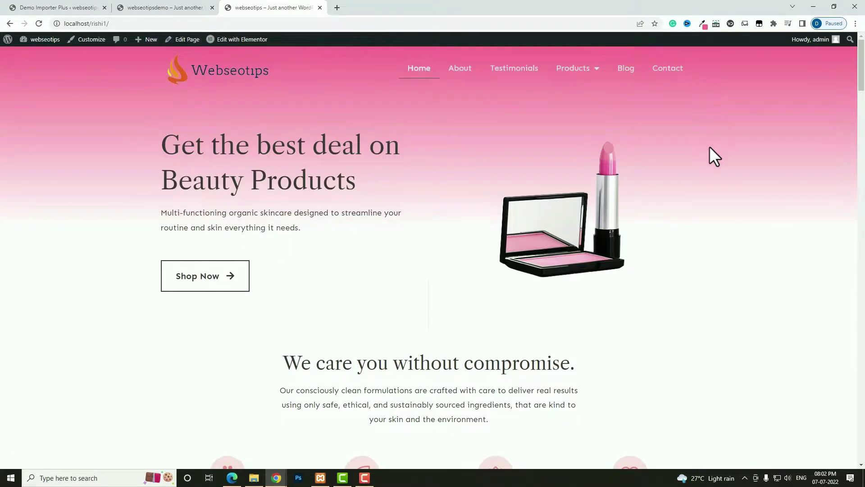
Examine how the finished site's transparent header, logo and sticky menu behave while moving down and back up the home page
scroll(711, 153, down, 2)
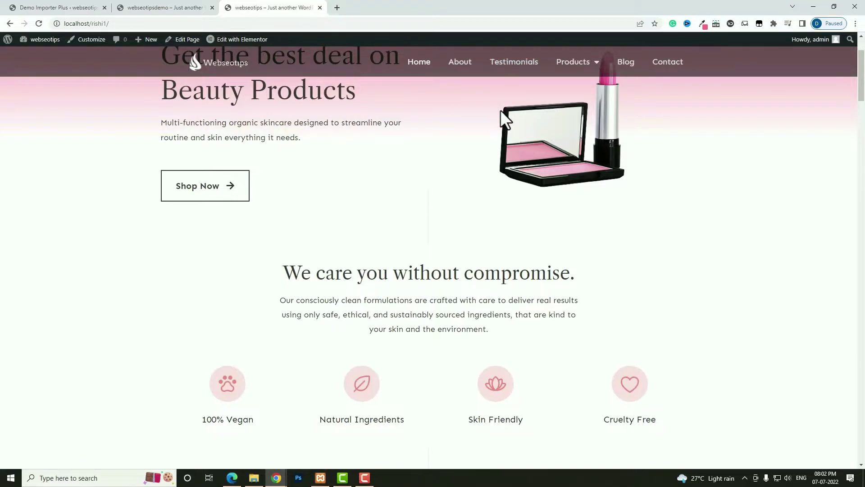
scroll(501, 109, up, 2)
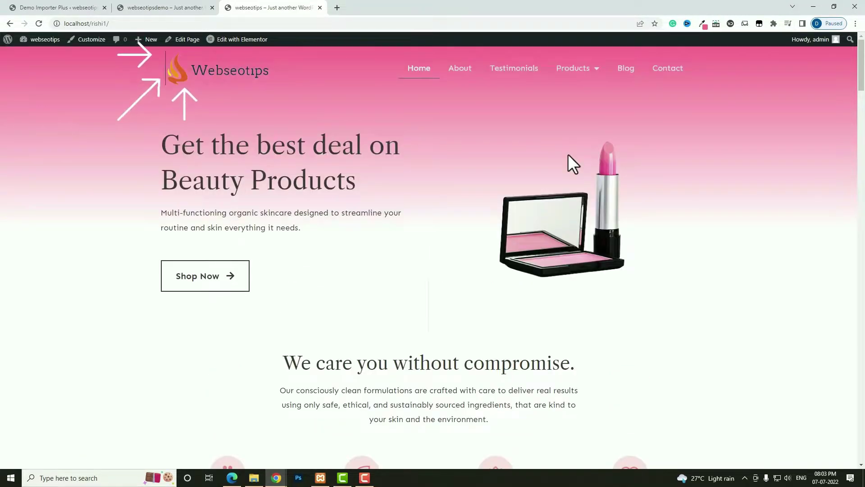
scroll(569, 155, down, 3)
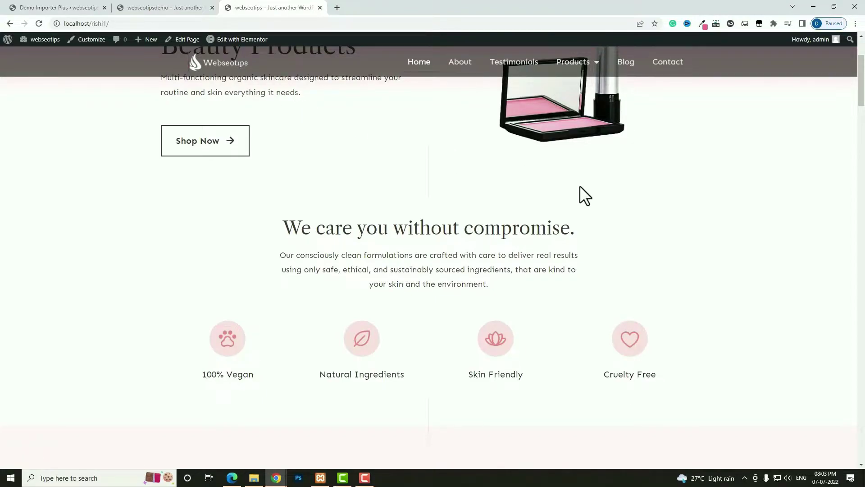
scroll(581, 187, down, 4)
scroll(580, 186, down, 4)
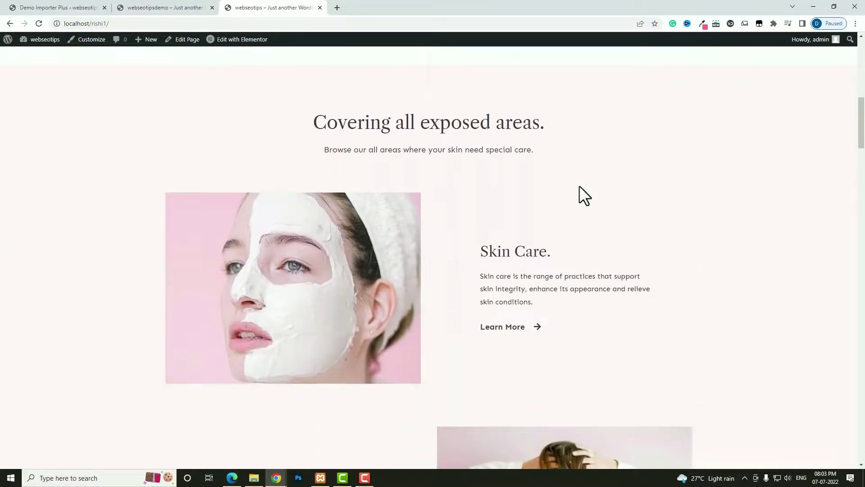
scroll(579, 186, down, 2)
scroll(580, 185, down, 2)
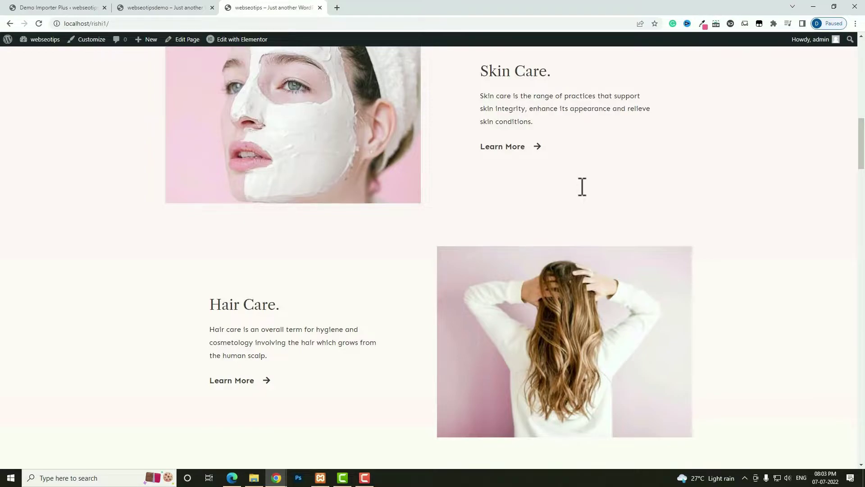
scroll(580, 186, up, 2)
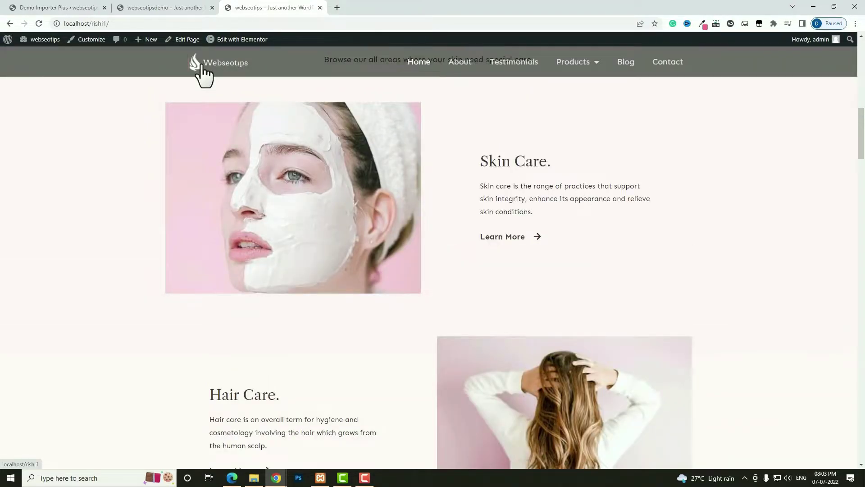
scroll(580, 223, up, 4)
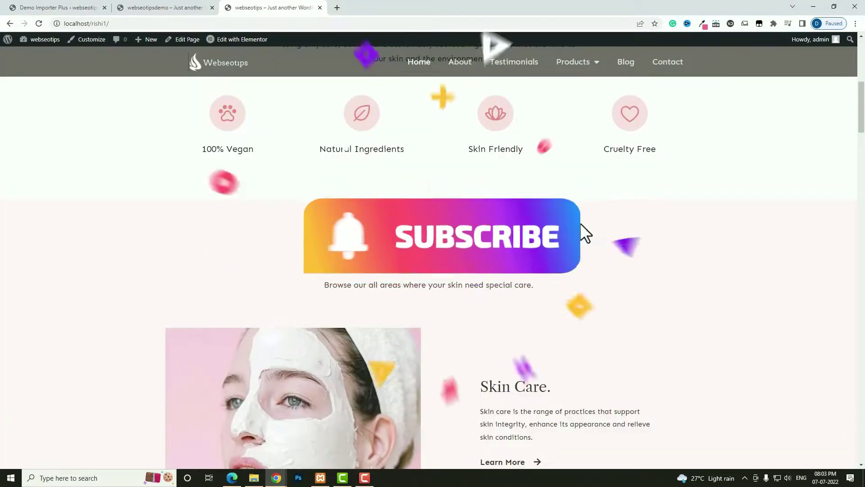
scroll(580, 223, up, 2)
scroll(580, 222, up, 5)
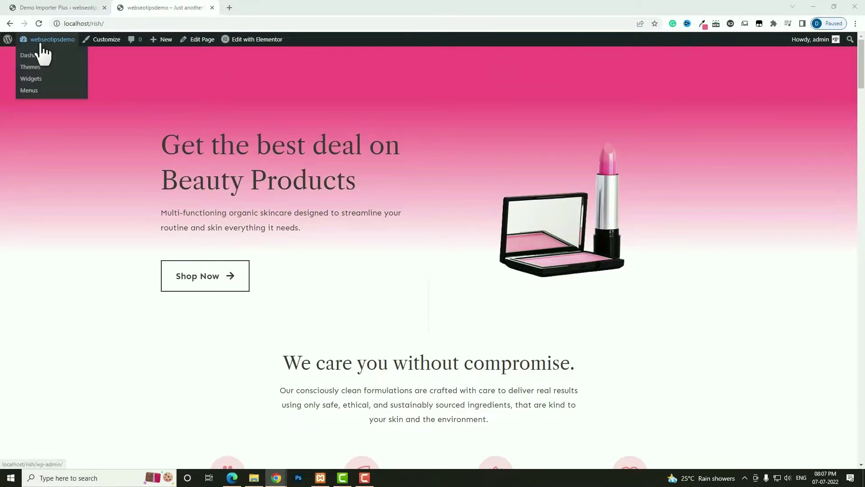
Create a new navigation menu named "menu 1" in the site's admin area and assign it to the Primary display location
click(35, 57)
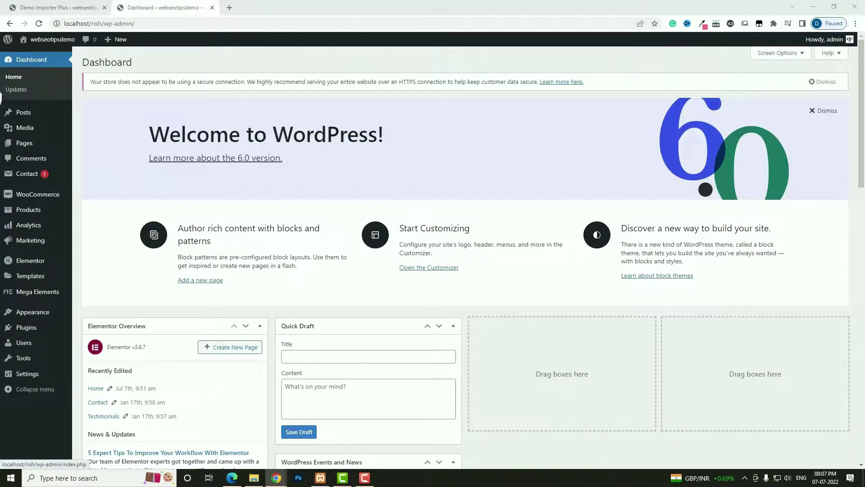
mouse_move(32, 316)
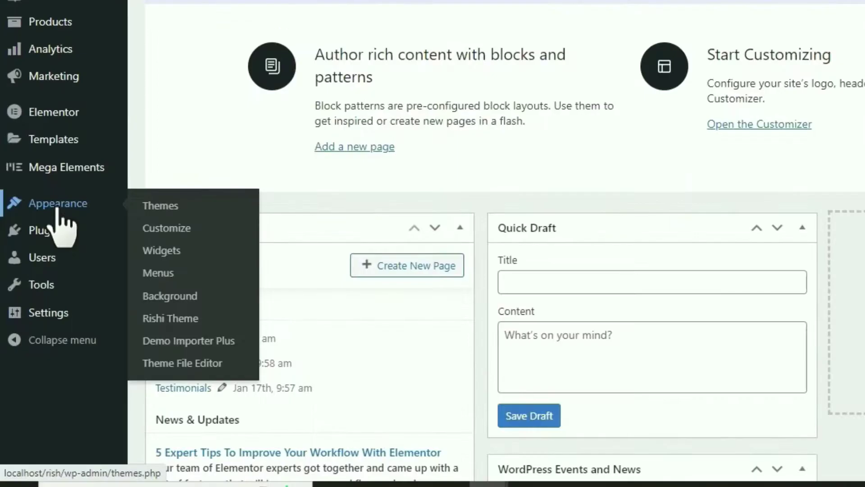
click(88, 351)
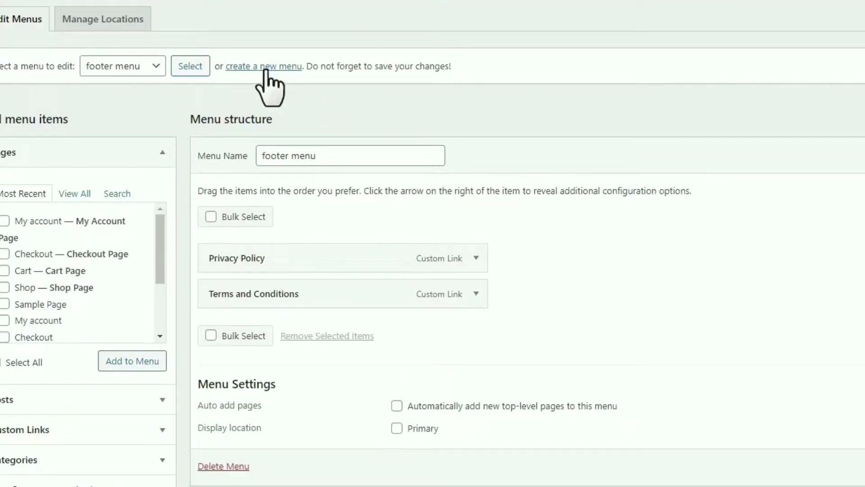
click(269, 68)
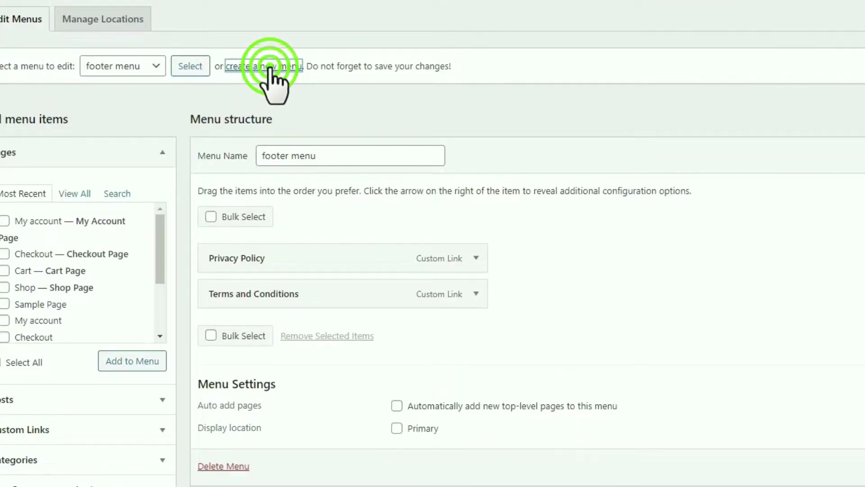
click(286, 156)
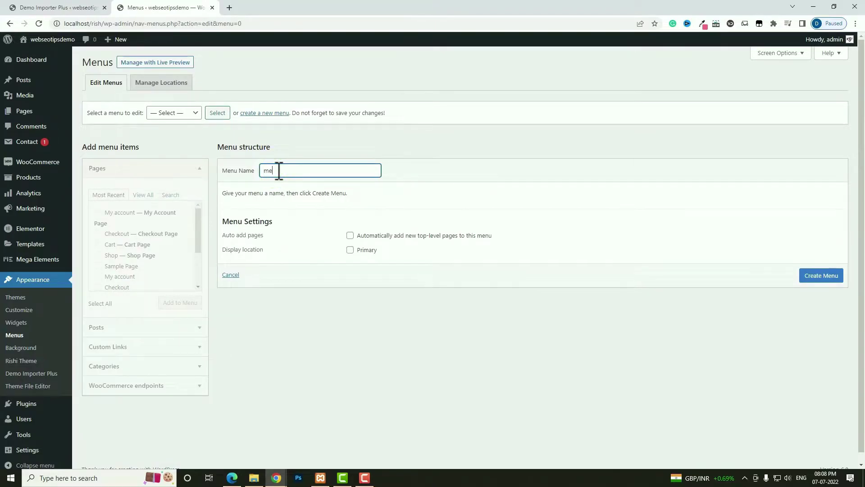
click(350, 250)
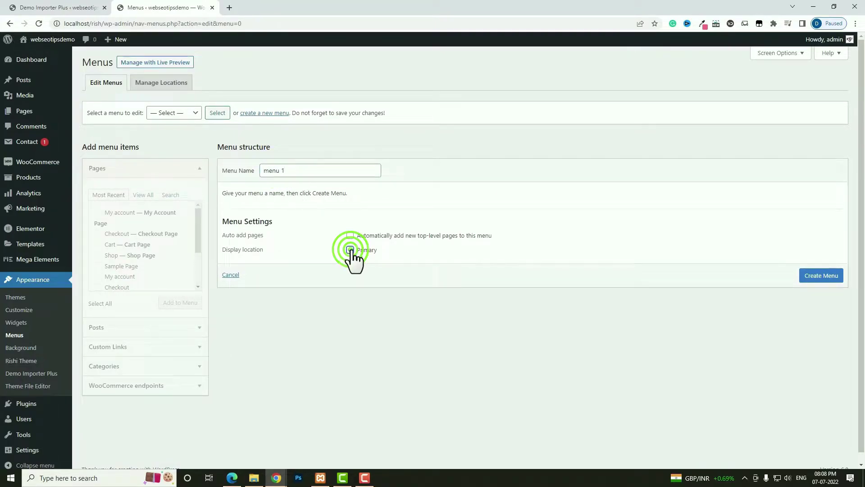
click(831, 277)
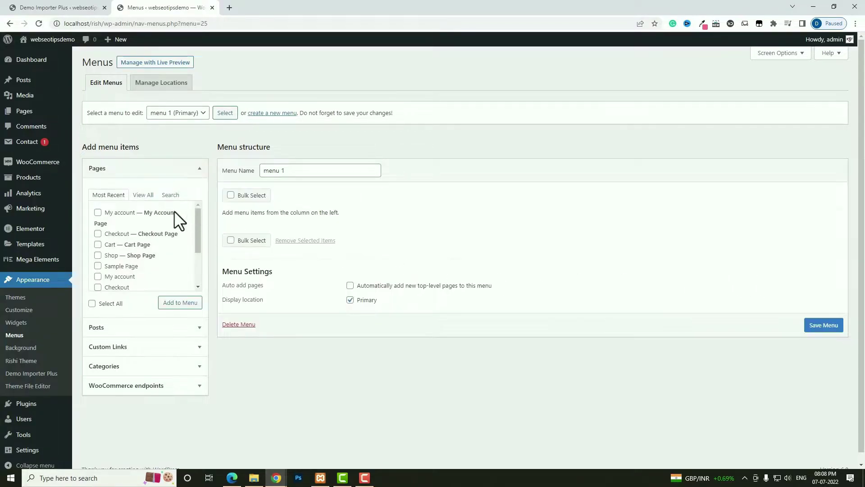
Add the Home, Blog, About, Cart, Checkout Page, Contact, My account and Products pages to menu 1
click(148, 196)
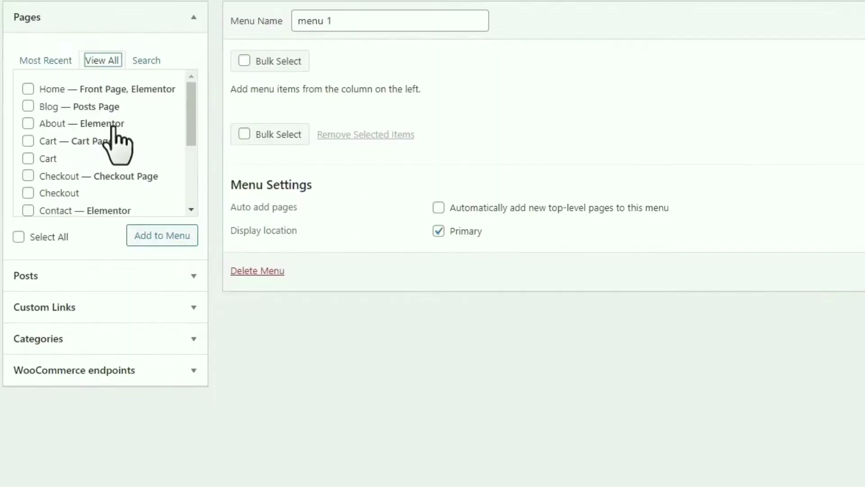
click(28, 89)
click(28, 107)
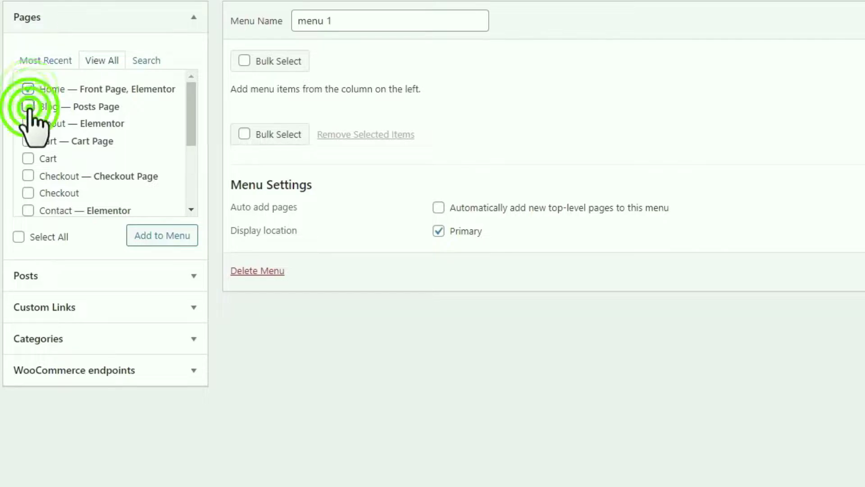
scroll(26, 133, down, 2)
click(28, 137)
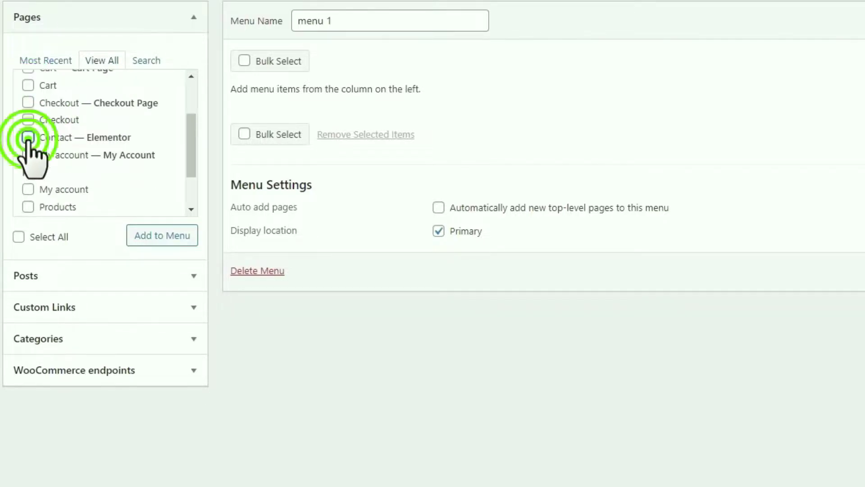
click(28, 206)
click(28, 189)
click(28, 103)
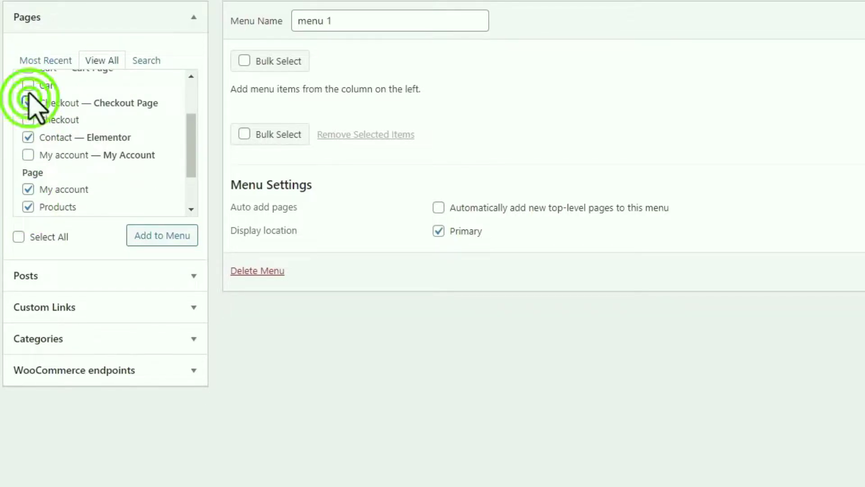
click(28, 85)
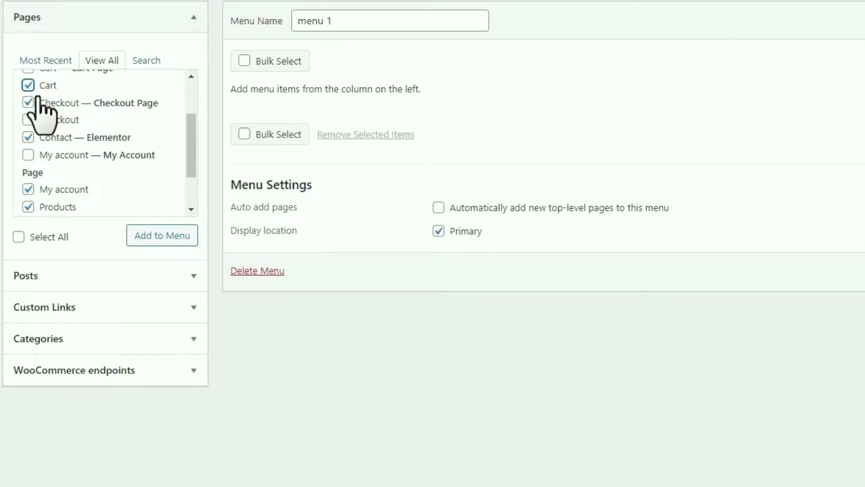
click(170, 245)
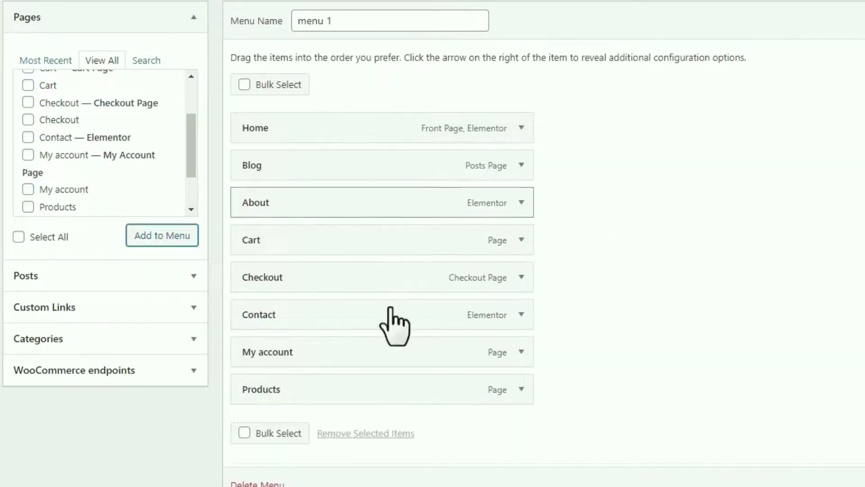
Move About above Blog in the menu structure and add the Testimonials page to the menu
click(288, 202)
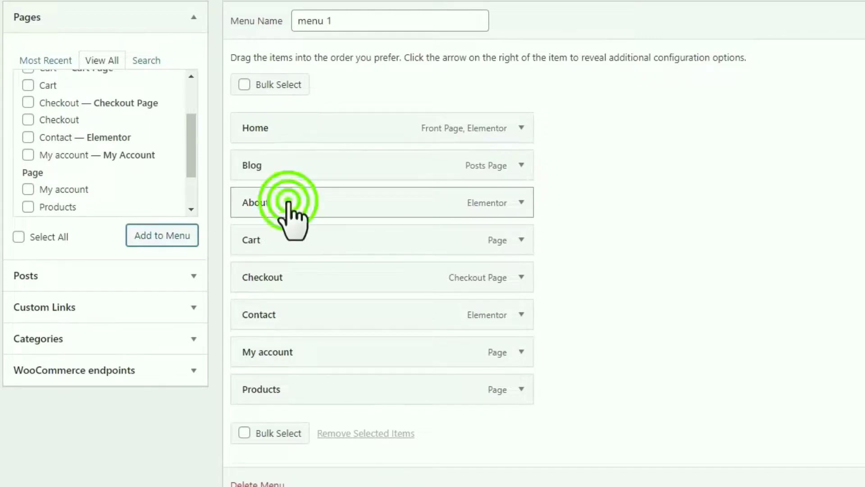
drag(288, 202, 292, 182)
scroll(113, 198, down, 2)
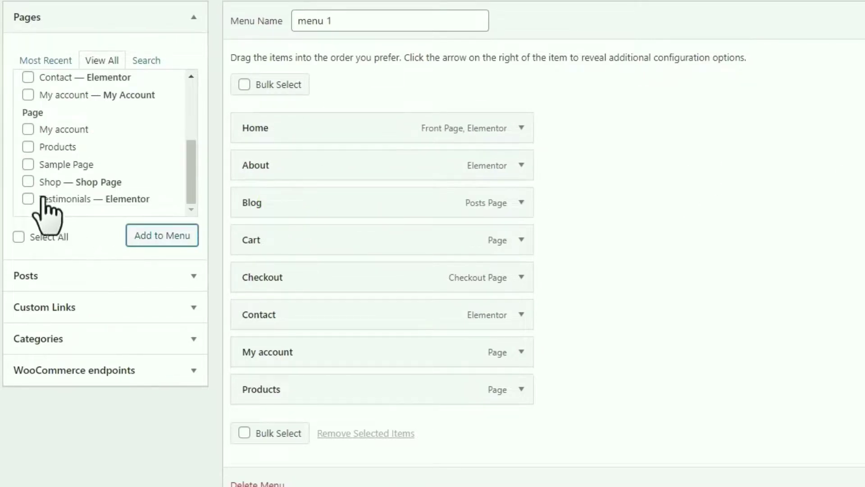
click(28, 199)
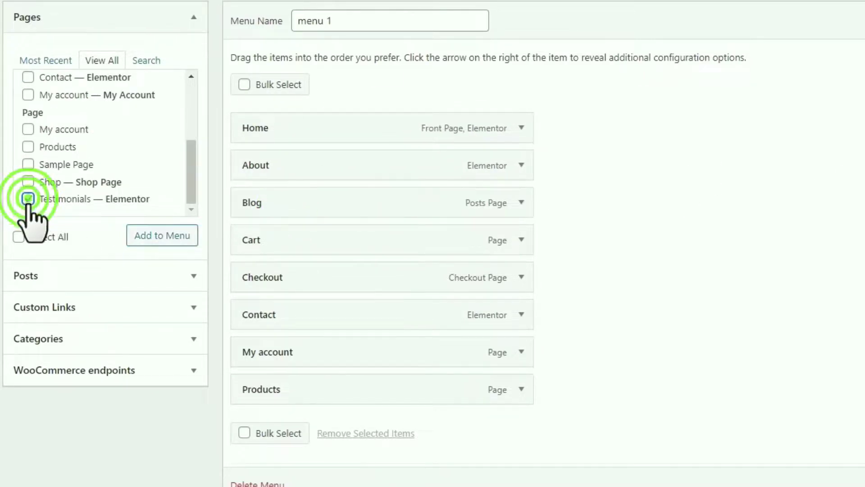
click(156, 238)
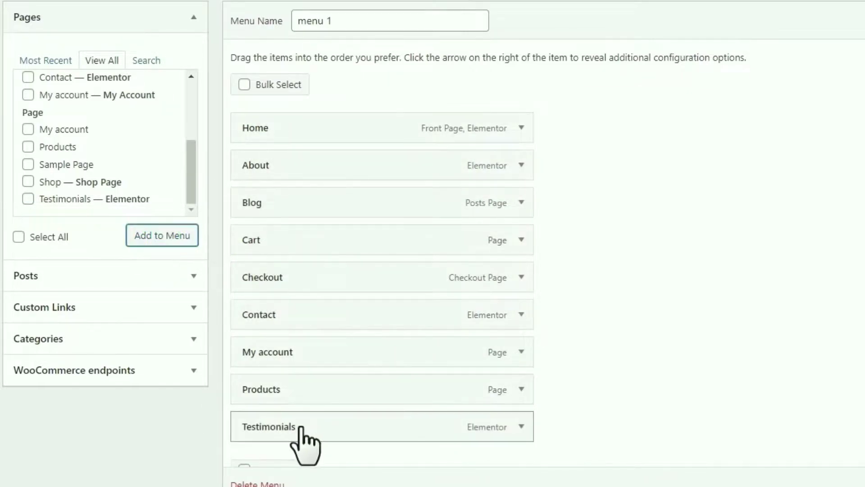
Reorder the menu so that Testimonials and Products come directly after About, ahead of Blog
click(300, 425)
drag(304, 390, 306, 220)
drag(370, 390, 301, 282)
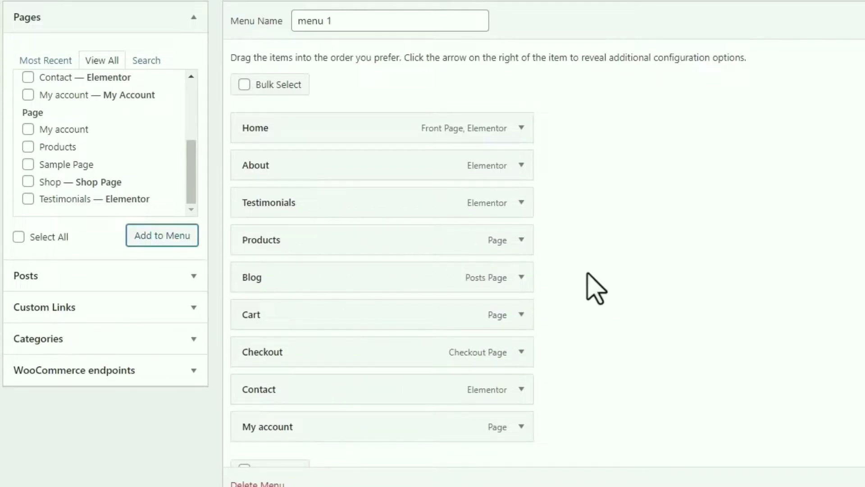
Nest My account, Cart and Checkout as sub items under Products and save the menu
drag(303, 429, 343, 282)
click(301, 276)
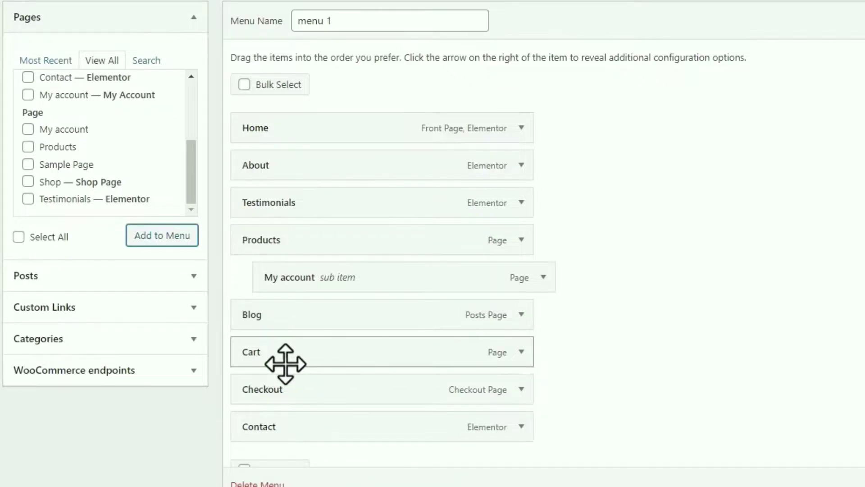
drag(286, 363, 307, 324)
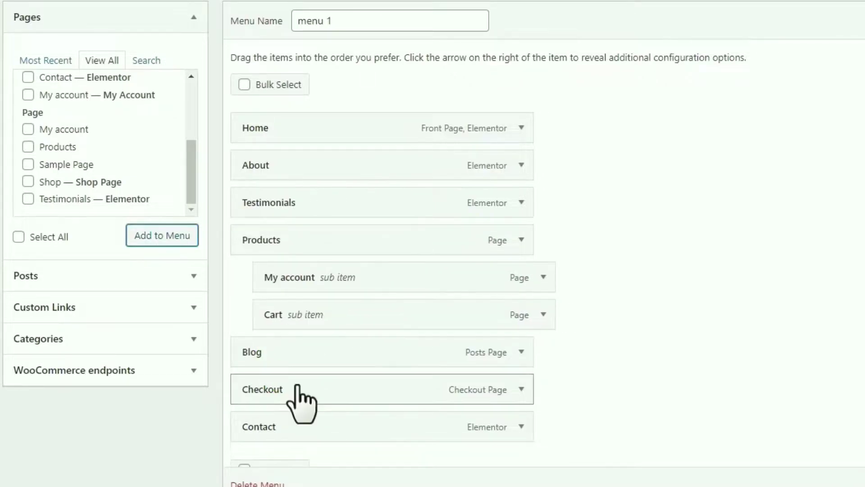
drag(297, 387, 322, 352)
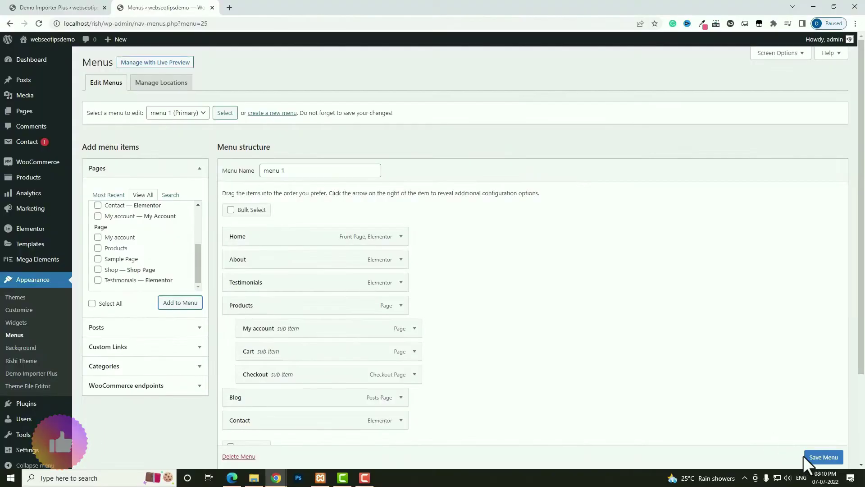
click(808, 456)
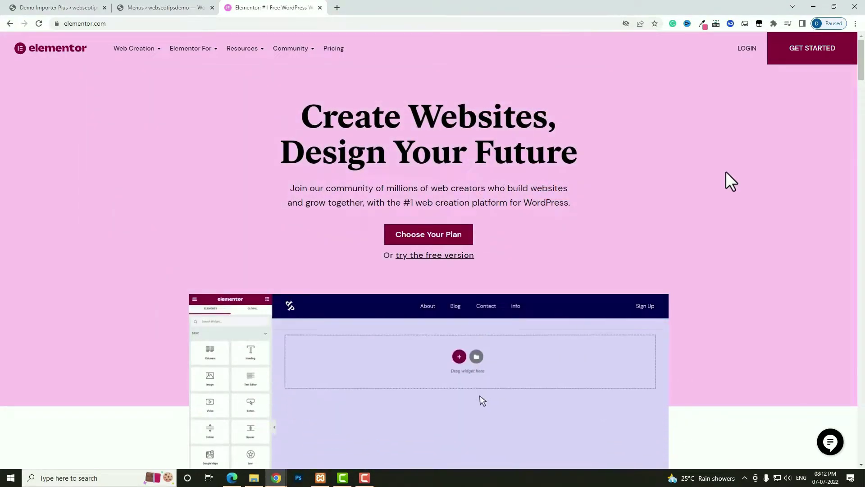
Upload the elementor-pro-by-webseotips zip archive from the Desktop as a new WordPress plugin, install it and activate it
click(176, 7)
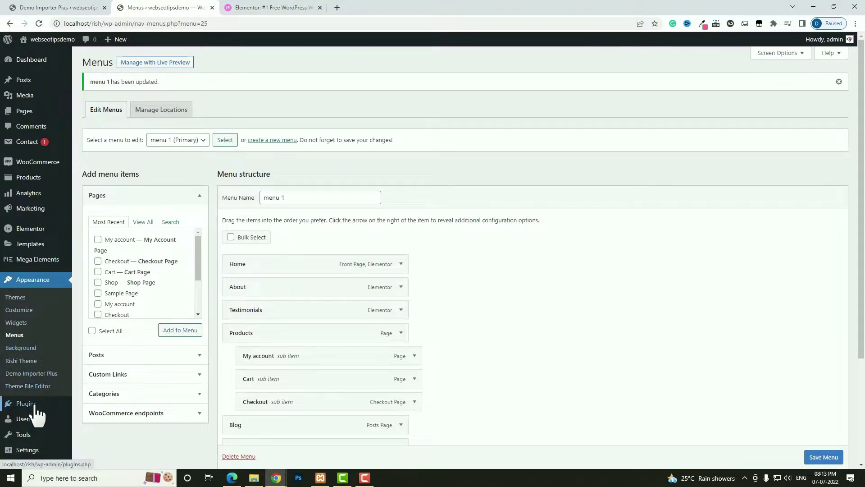
mouse_move(28, 405)
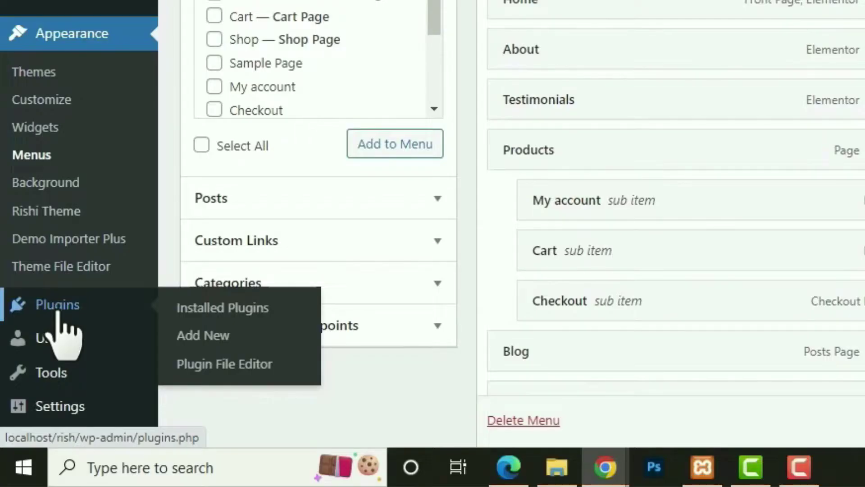
click(225, 341)
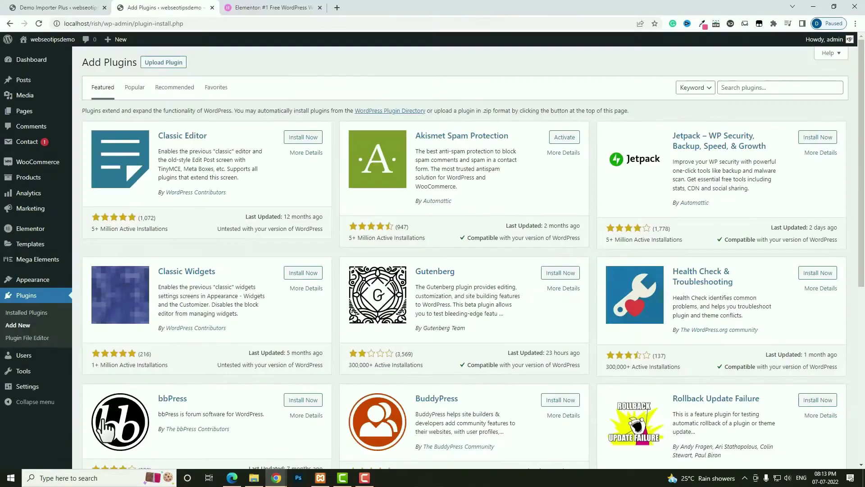
click(164, 63)
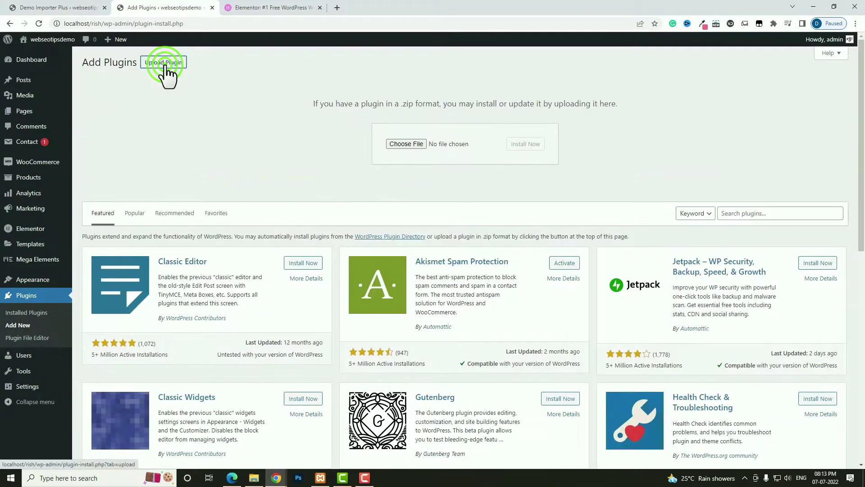
click(406, 144)
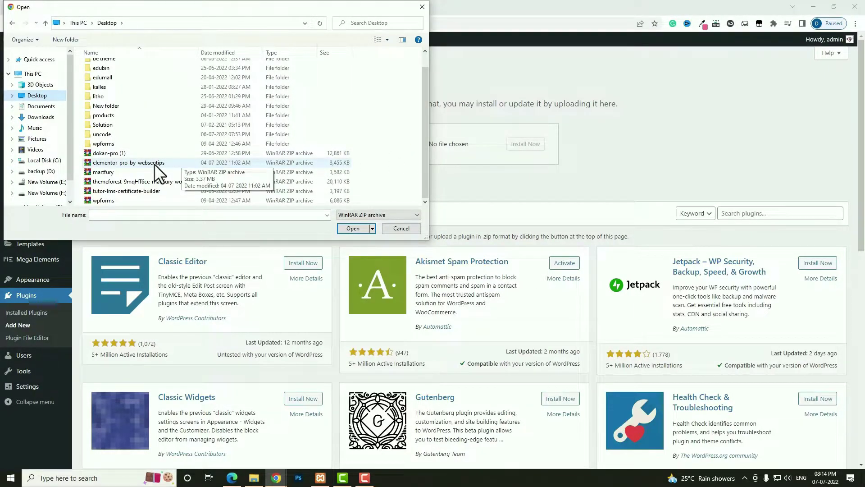
click(154, 164)
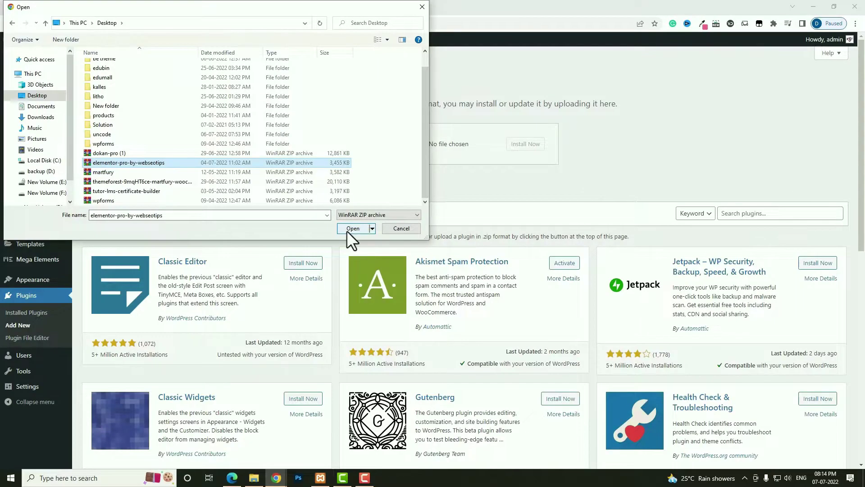
click(573, 371)
click(522, 146)
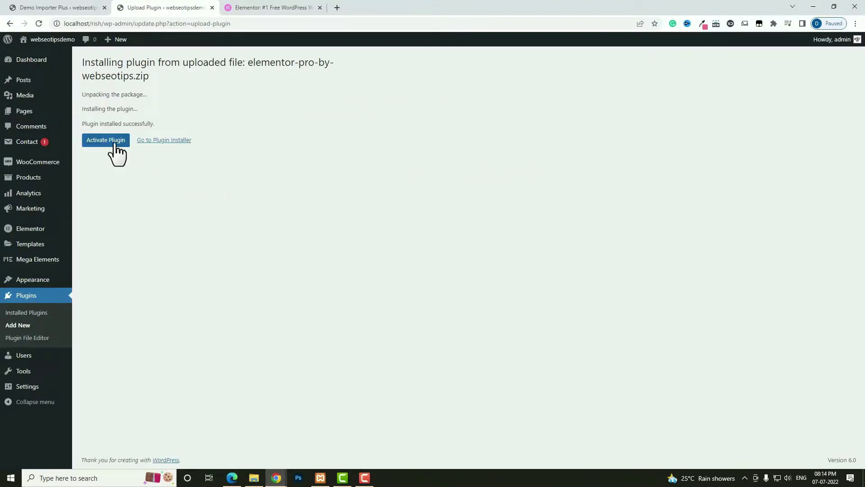
click(114, 141)
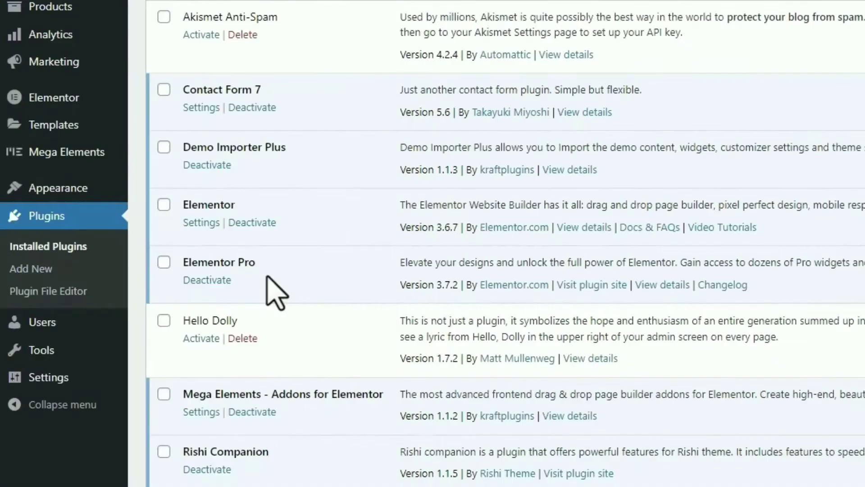
Create a new Header template in the Theme Builder and dismiss the block library to start from a blank canvas
mouse_move(37, 245)
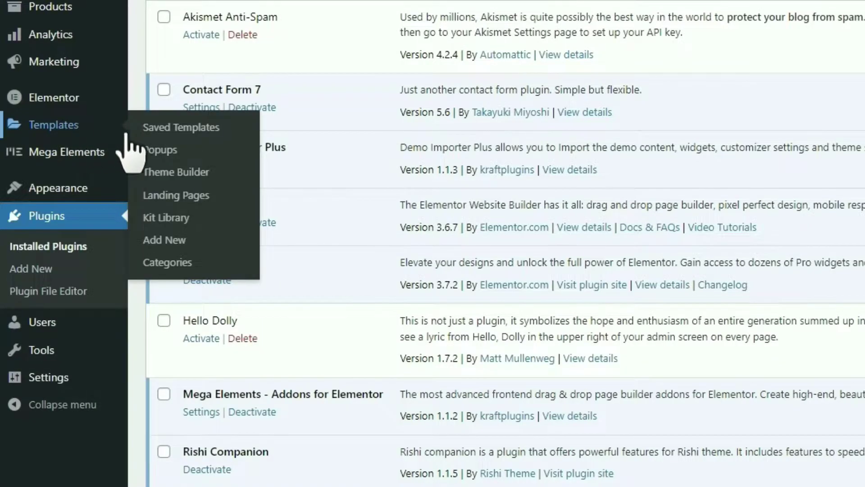
click(176, 176)
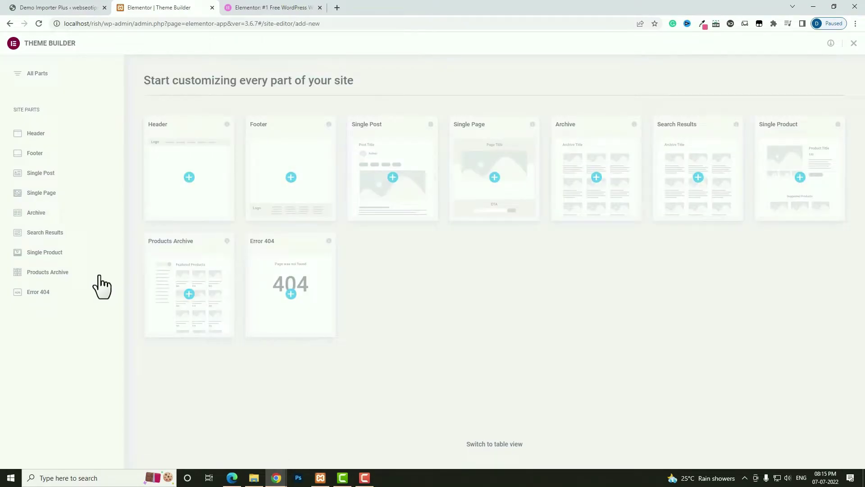
click(189, 177)
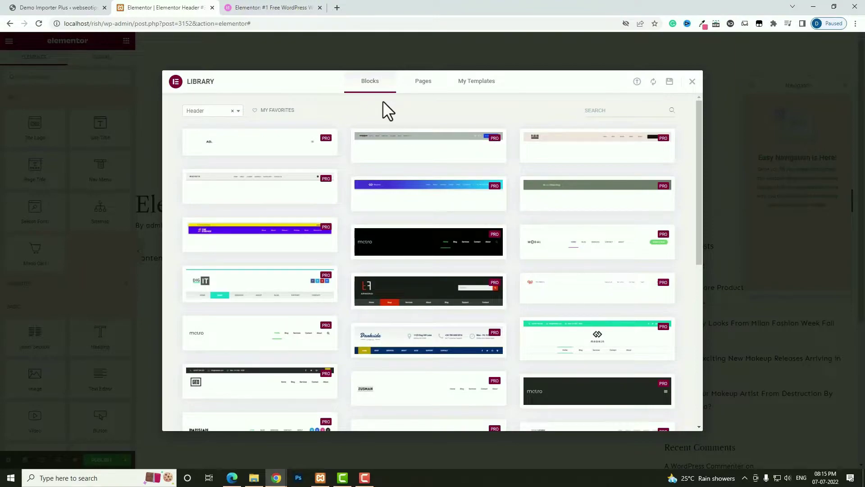
mouse_move(306, 247)
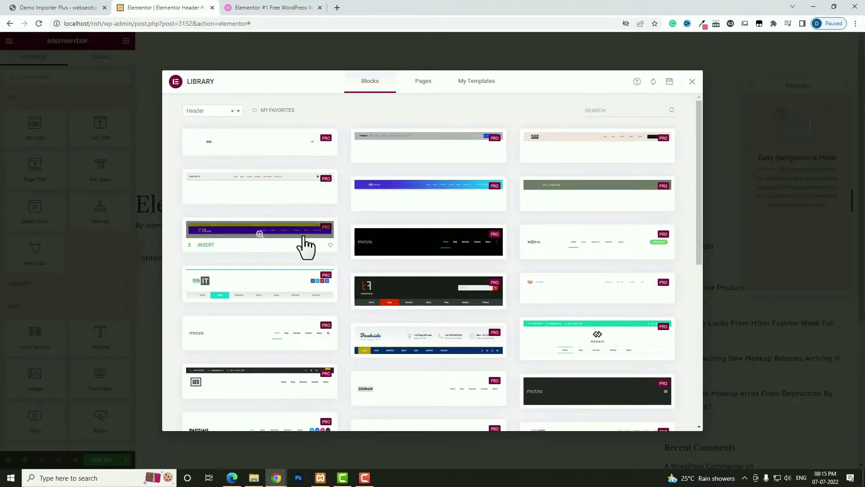
scroll(434, 290, down, 4)
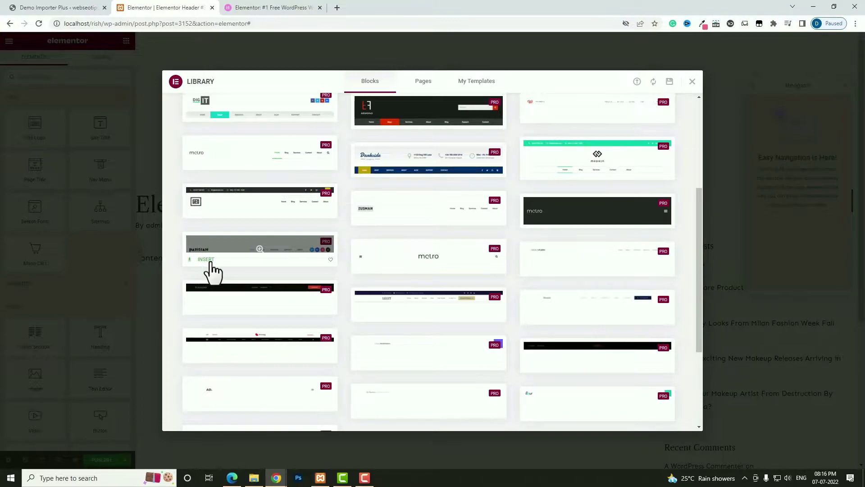
click(694, 82)
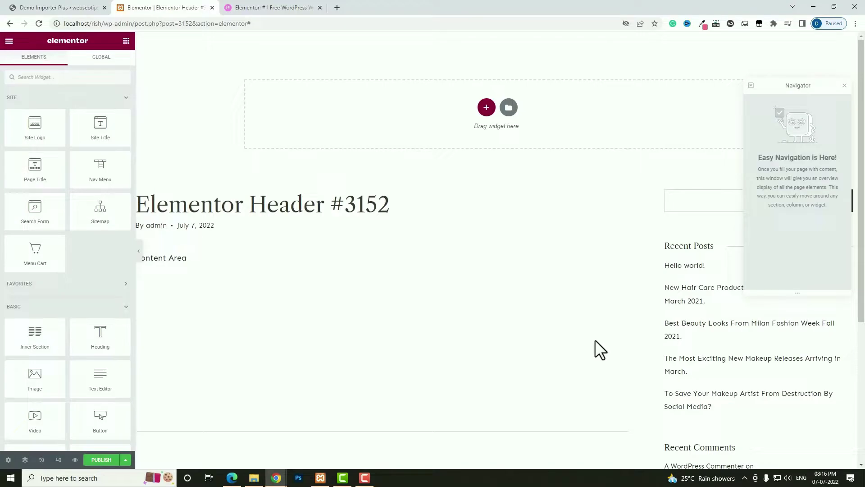
Add a section with two equal columns to the header and place a Site Logo widget in its first column
click(487, 108)
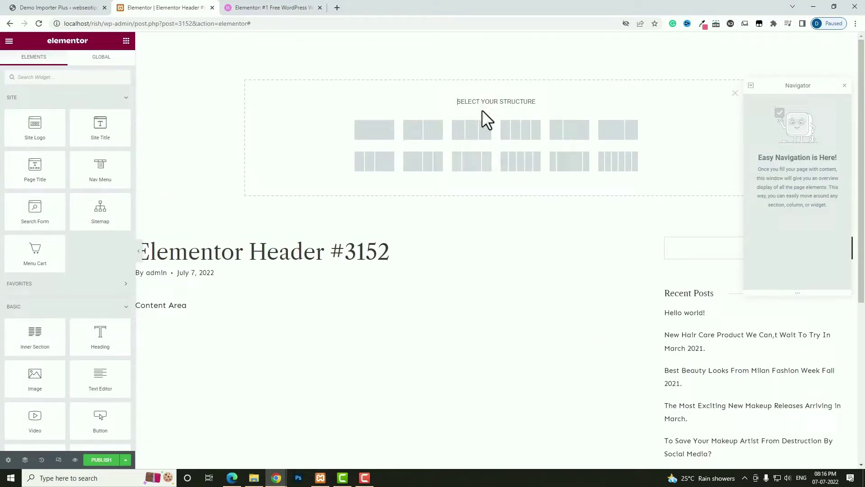
click(431, 135)
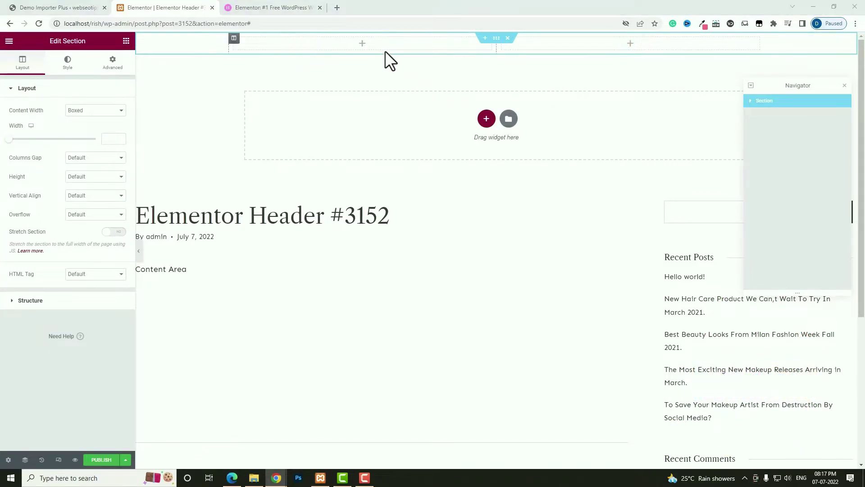
click(362, 43)
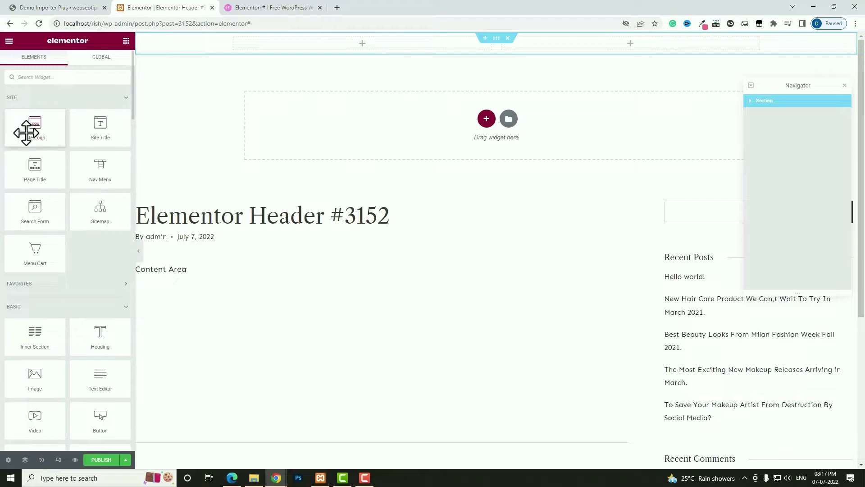
drag(25, 130, 294, 47)
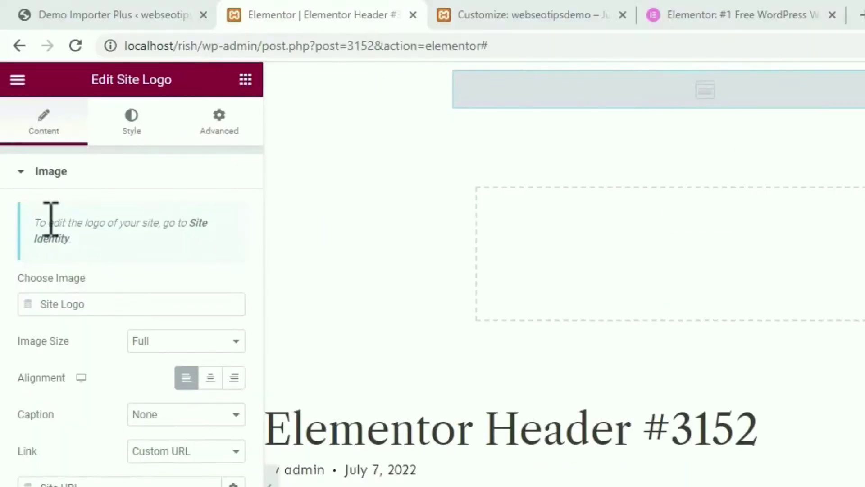
Set logo.png as the site logo in the Site Identity settings, update the settings and return to the header editor
click(201, 224)
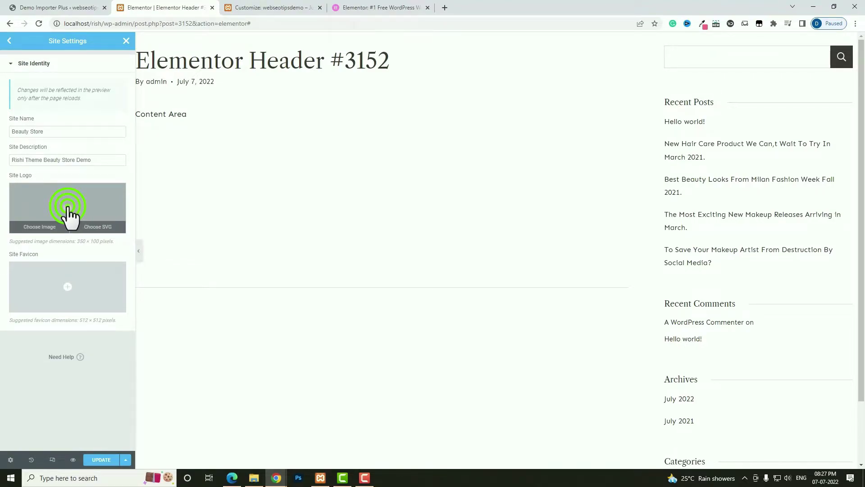
click(69, 207)
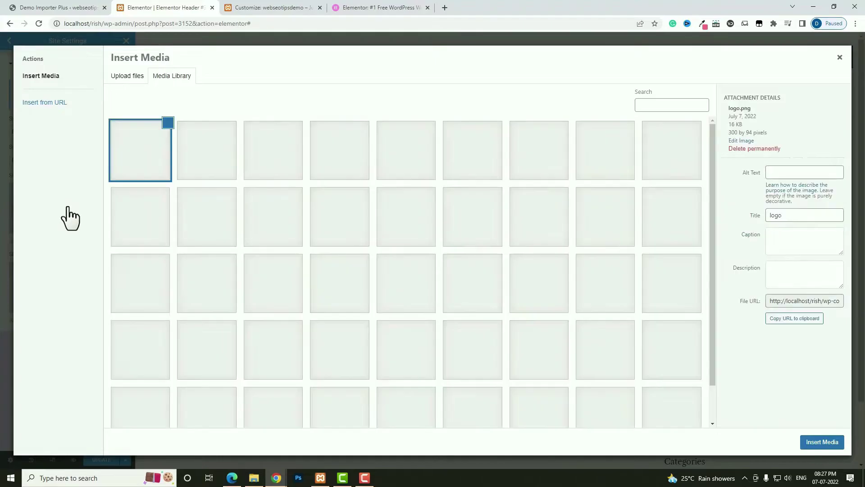
click(819, 441)
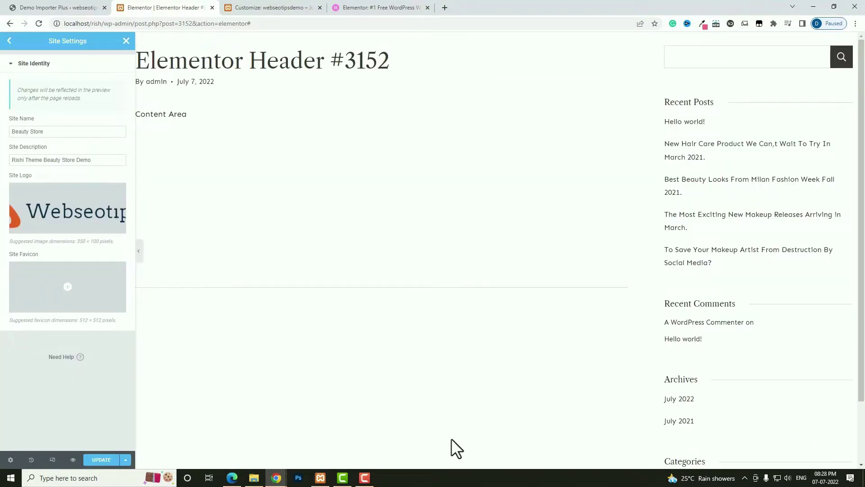
click(101, 459)
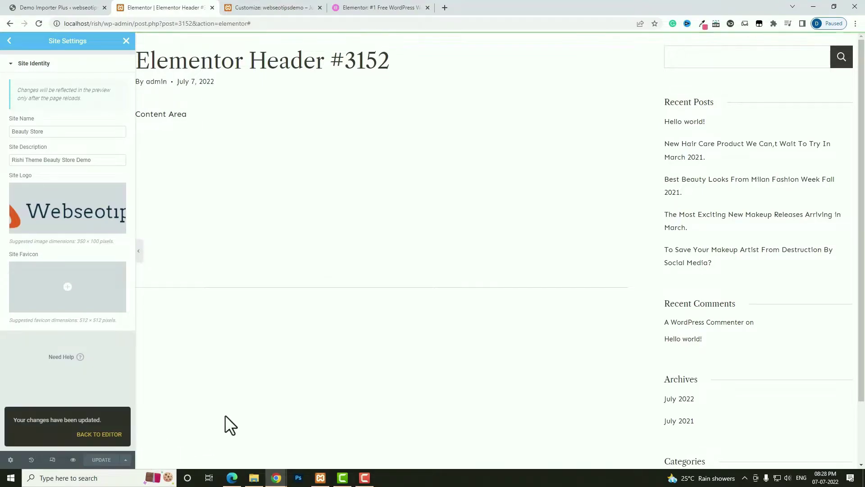
click(126, 41)
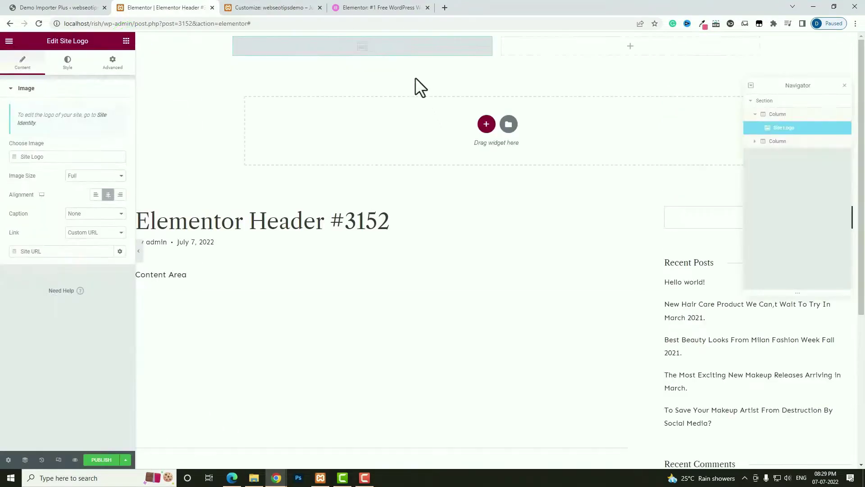
Align the Site Logo widget left and apply a custom image size with a height of 80
click(374, 51)
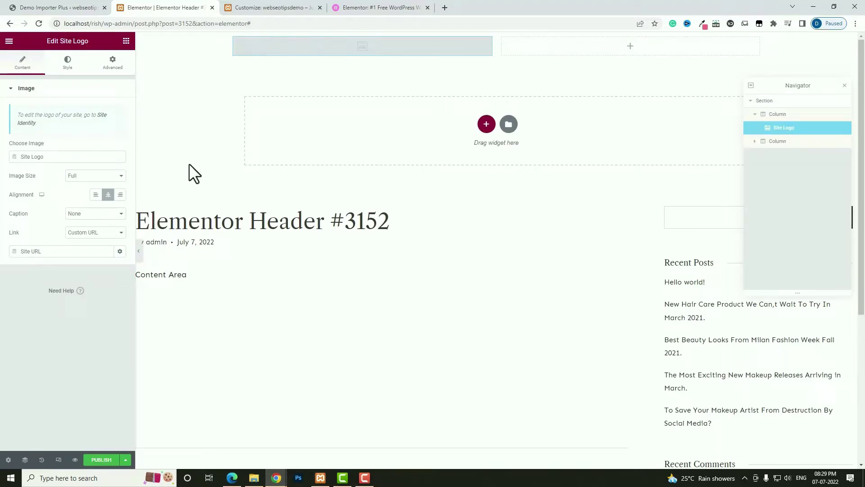
click(96, 195)
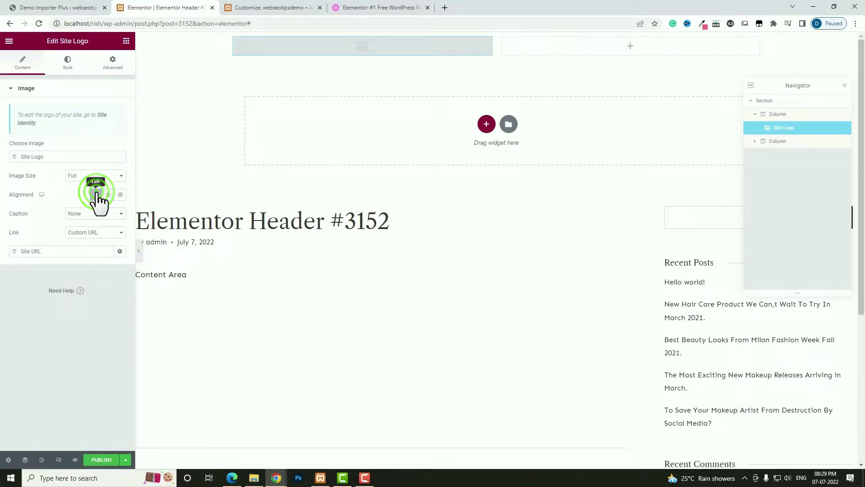
click(120, 176)
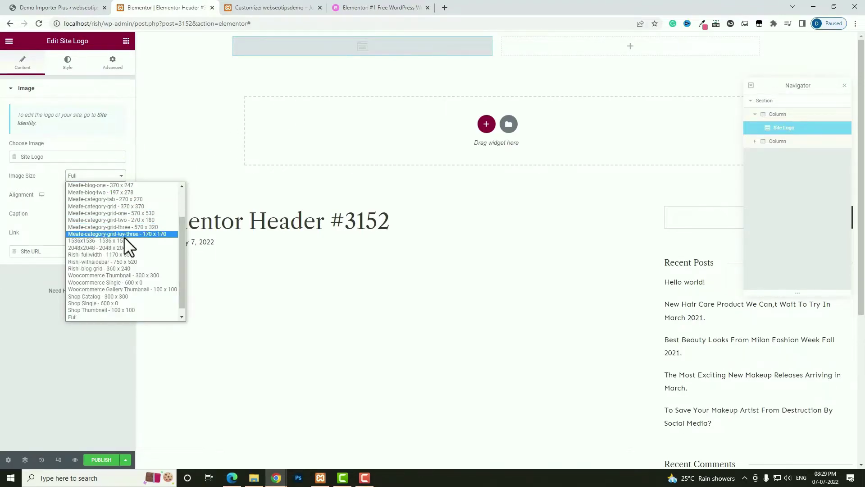
scroll(123, 271, down, 1)
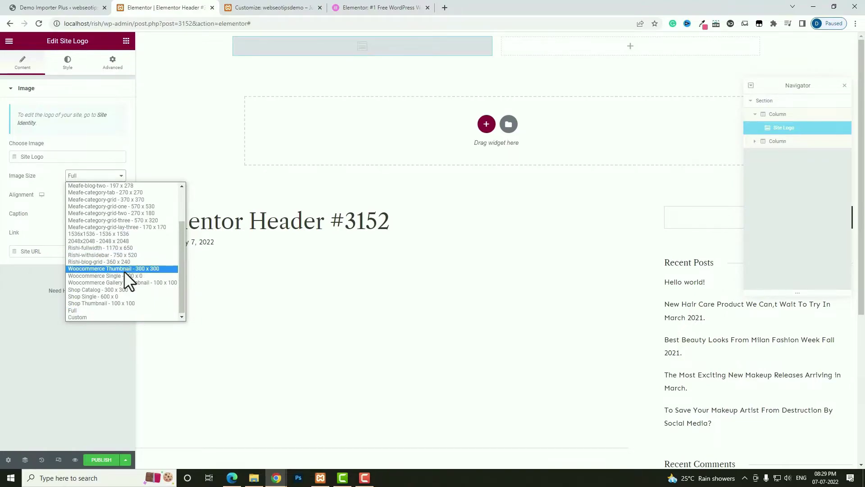
click(81, 317)
click(68, 223)
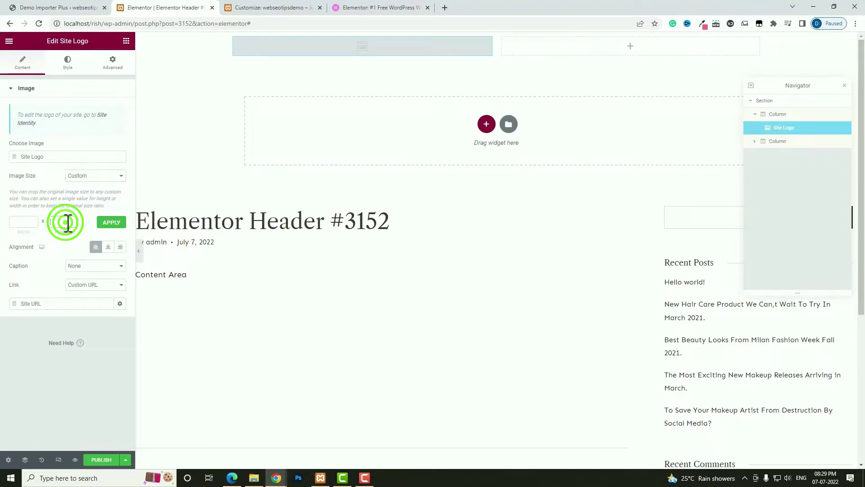
click(105, 226)
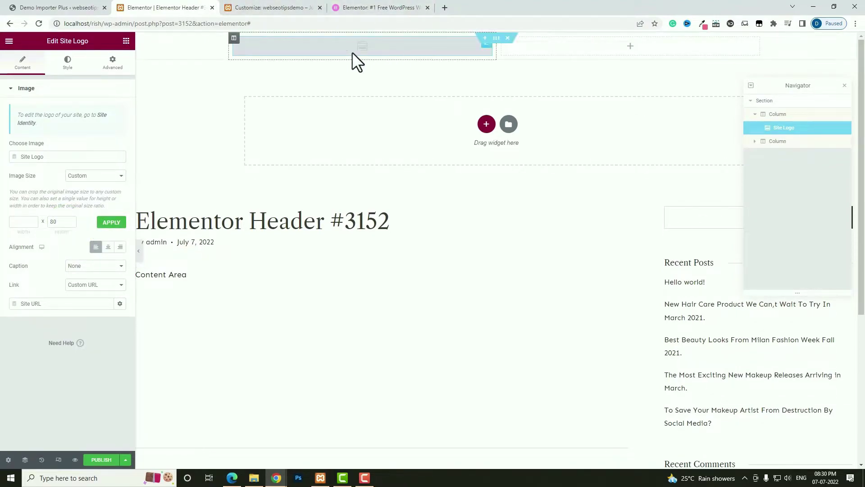
Publish the header template with an Include condition for the Entire Site and reload the editor
click(95, 460)
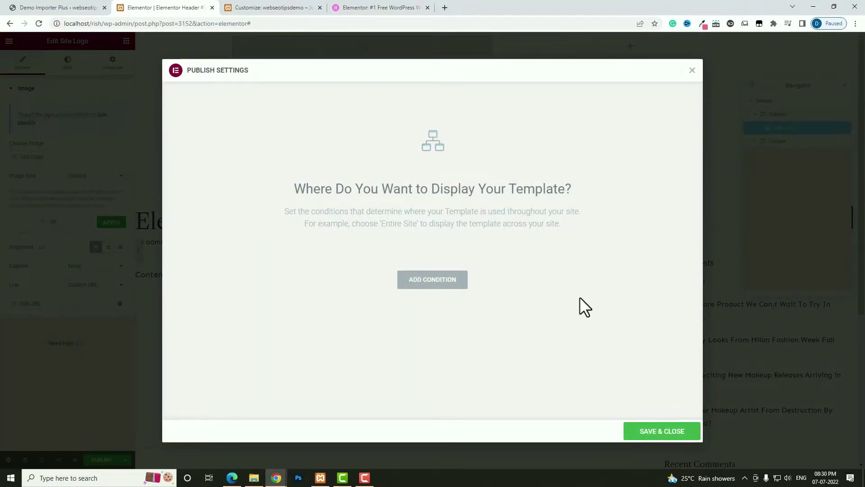
click(440, 293)
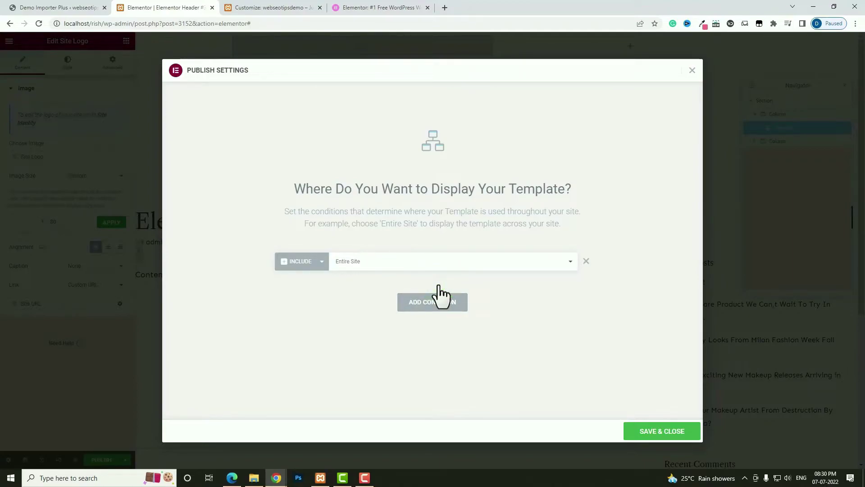
click(645, 433)
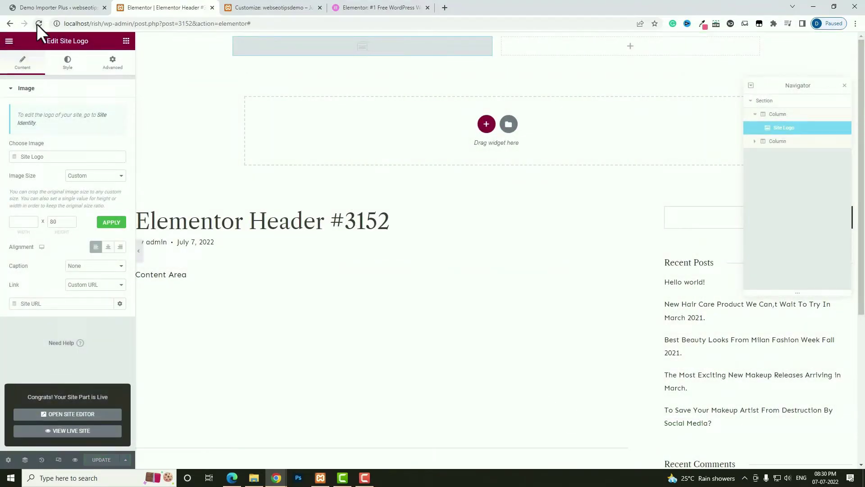
click(39, 24)
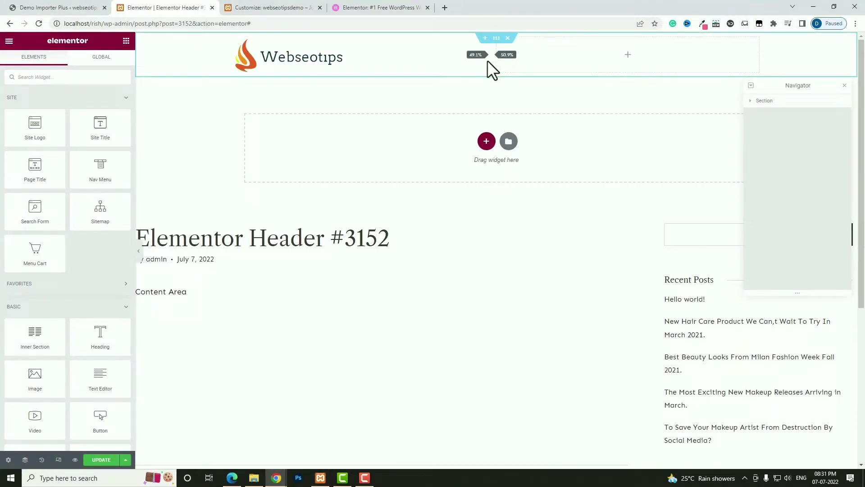
Resize the header columns to about 25% and 75% and place a Nav Menu widget in the wider, empty column
drag(489, 60, 363, 66)
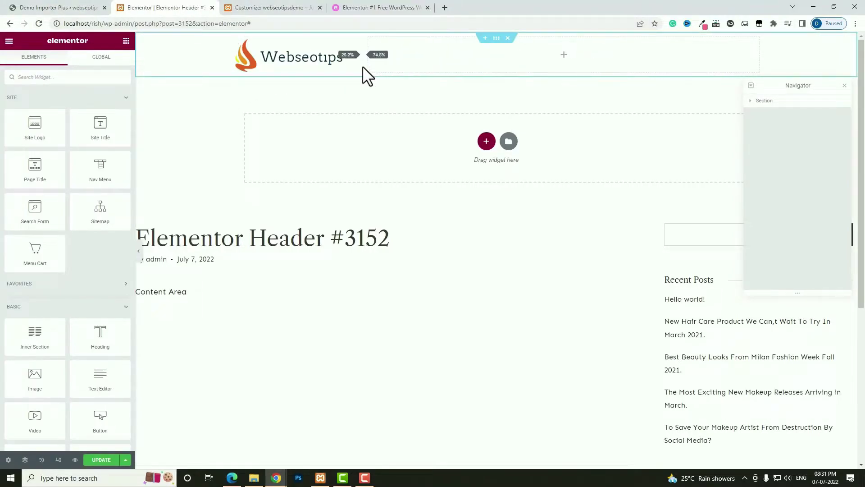
click(565, 64)
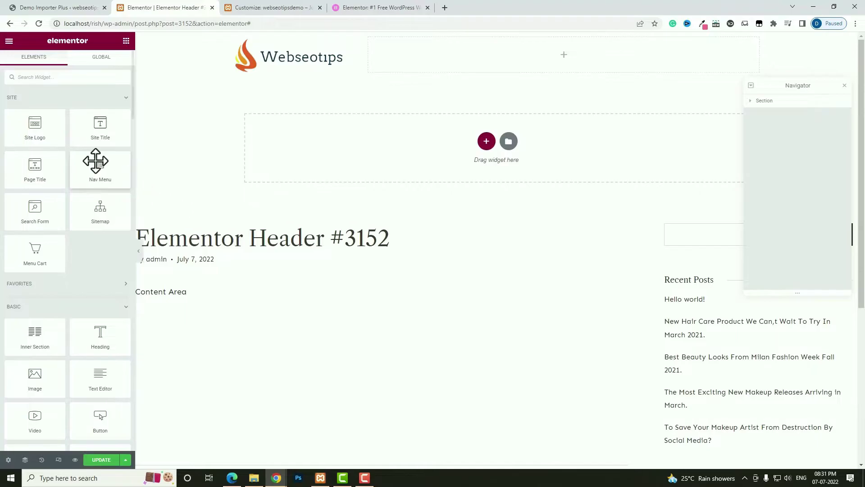
drag(96, 167, 523, 47)
Assign menu 1 to the Nav Menu widget and align the menu items to the center
click(113, 109)
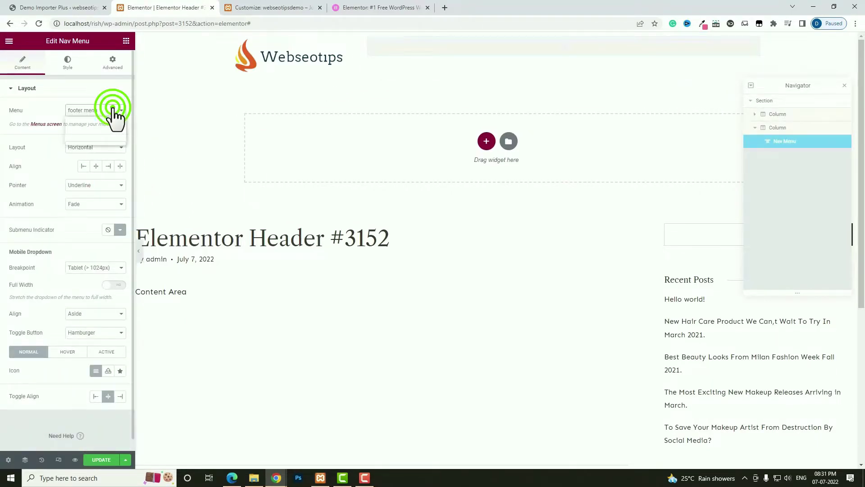
click(91, 140)
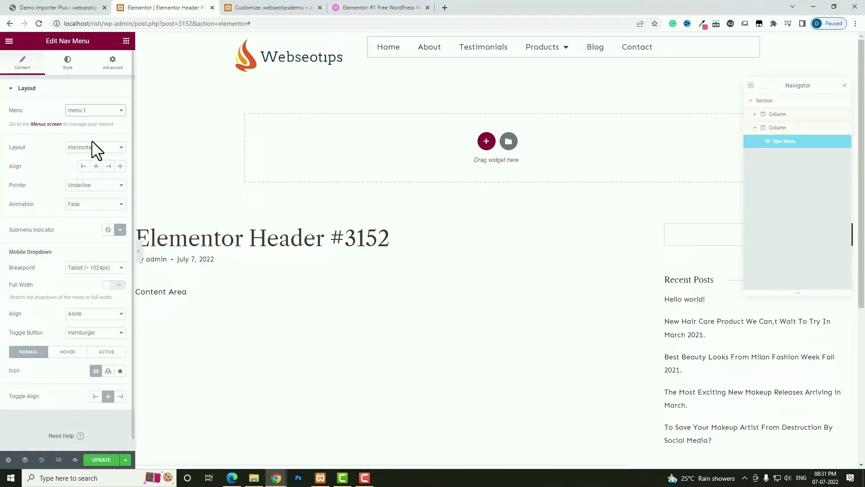
click(95, 167)
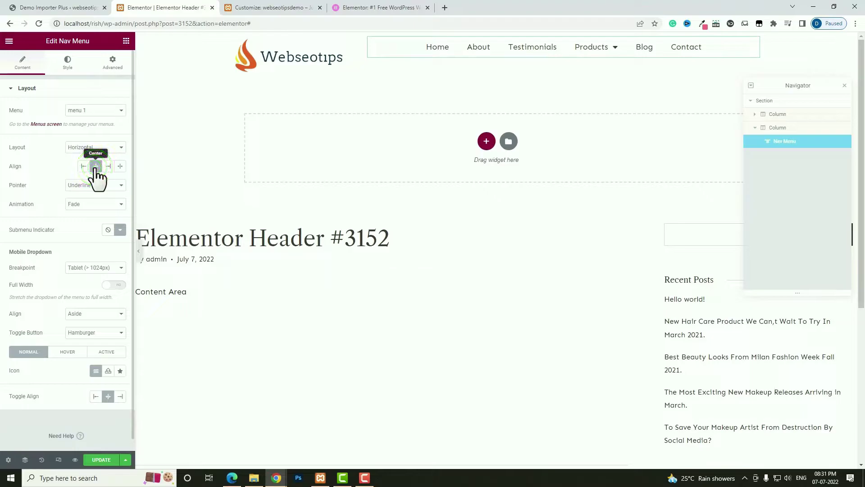
Set the header section's vertical alignment to Middle and the Site Logo's height to 60 px
click(496, 38)
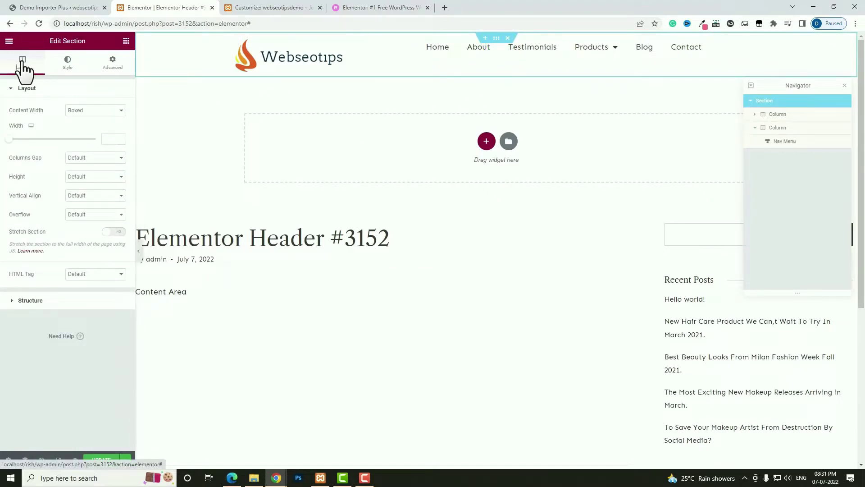
click(89, 196)
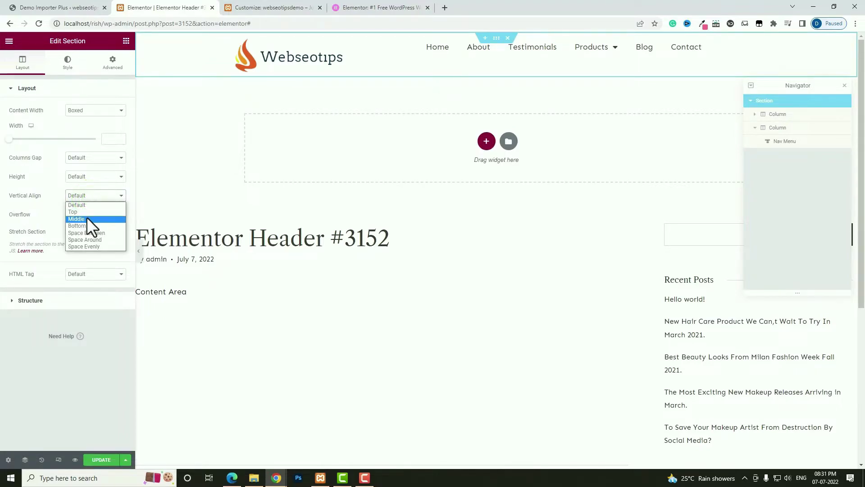
click(86, 218)
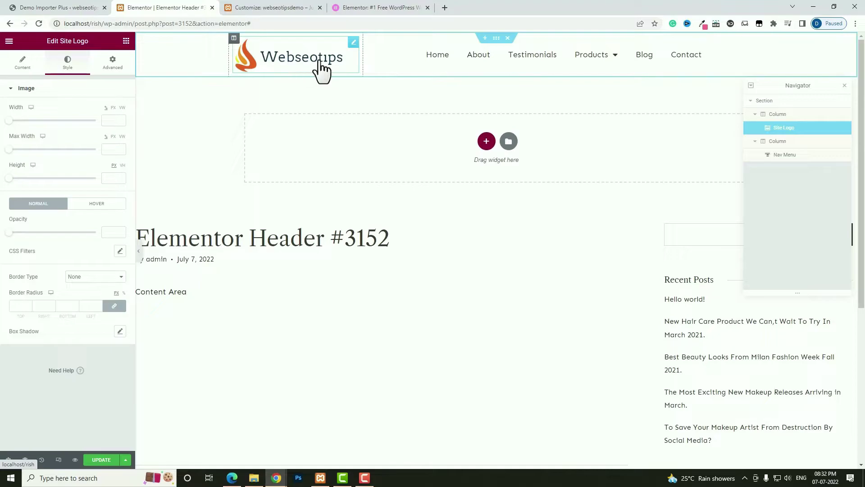
drag(9, 178, 18, 178)
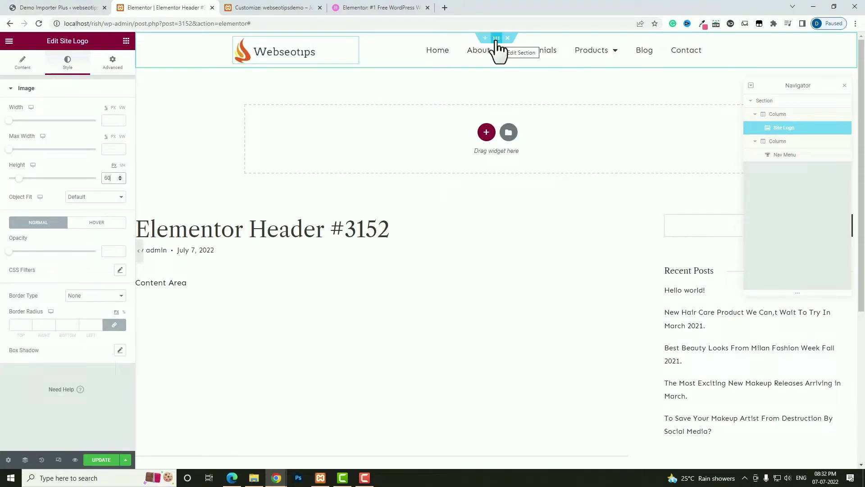
Give the header section a Classic background with the fully transparent color #02010100 and update the template
click(496, 38)
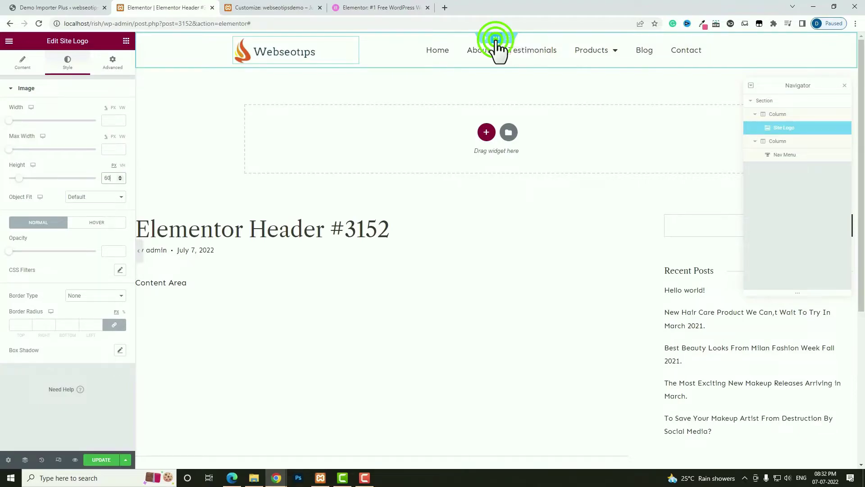
click(66, 65)
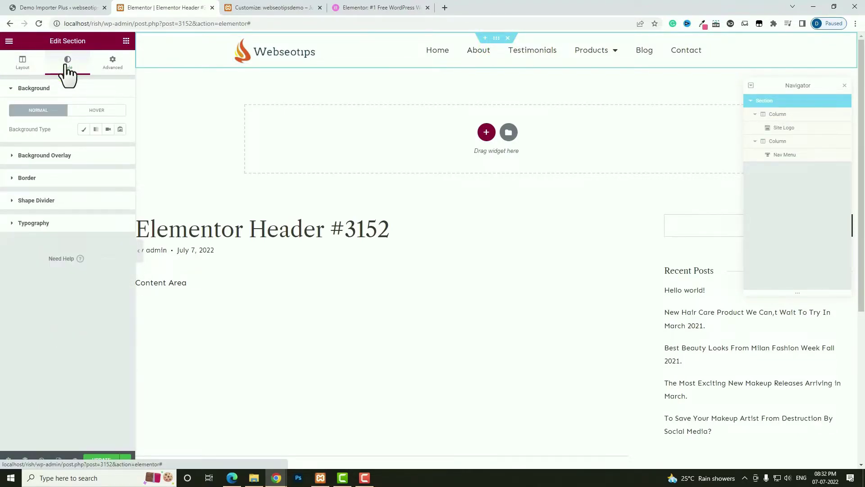
click(83, 130)
click(120, 148)
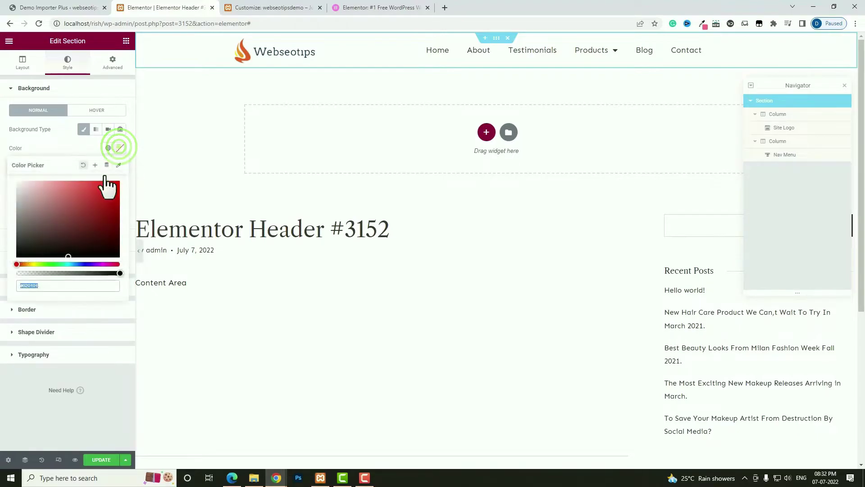
drag(118, 273, 18, 274)
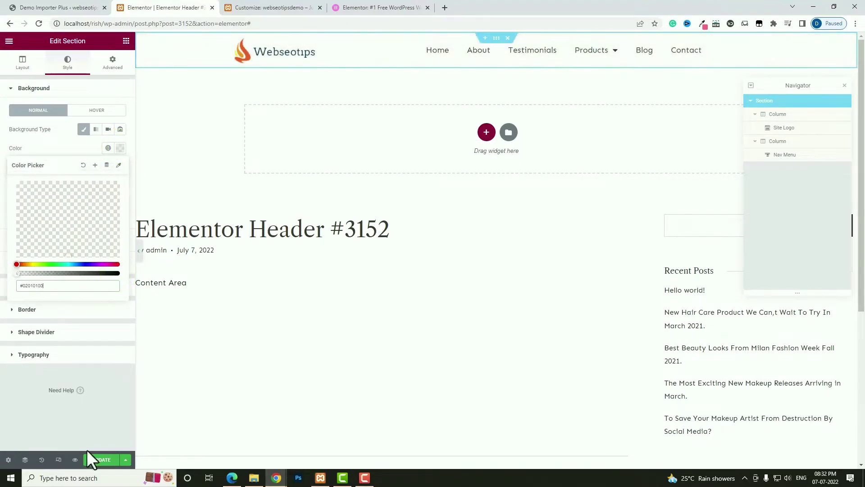
click(99, 460)
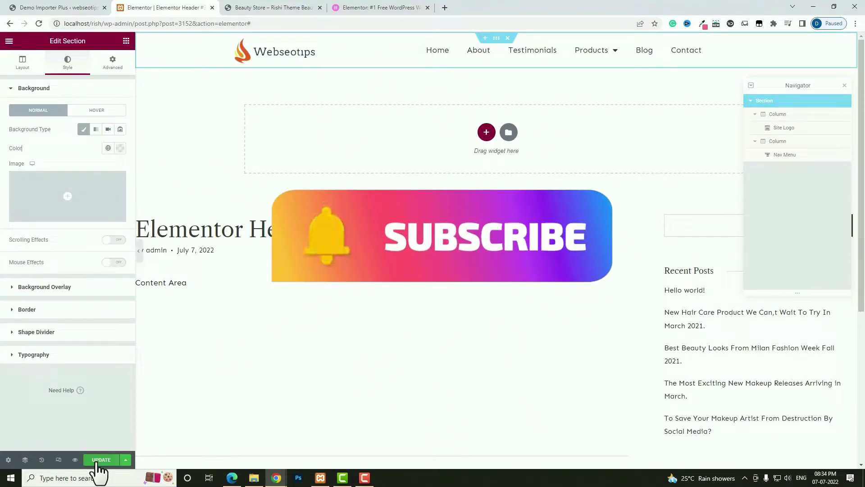
Examine how the header looks above the banner on the Beauty Store homepage
click(261, 7)
scroll(322, 205, down, 3)
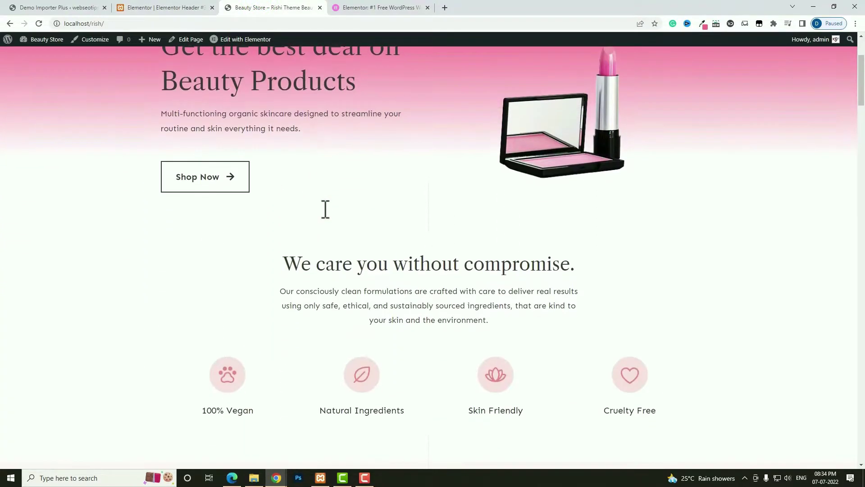
scroll(331, 135, up, 3)
mouse_move(554, 78)
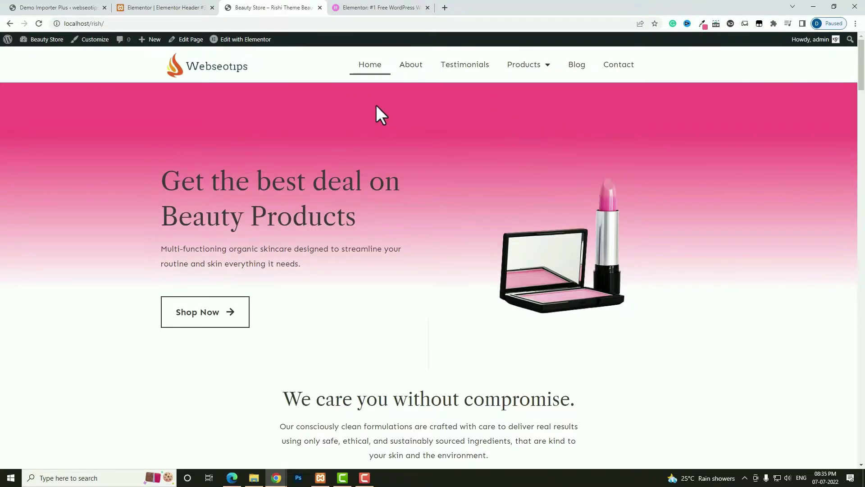
Back in the header editor, unlink the header section's margins and set its bottom margin to -90 px
click(171, 7)
click(499, 40)
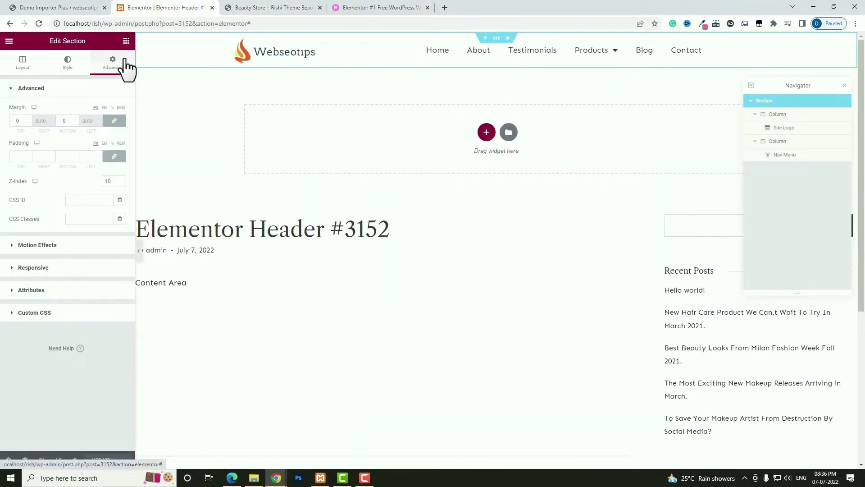
click(115, 121)
click(64, 120)
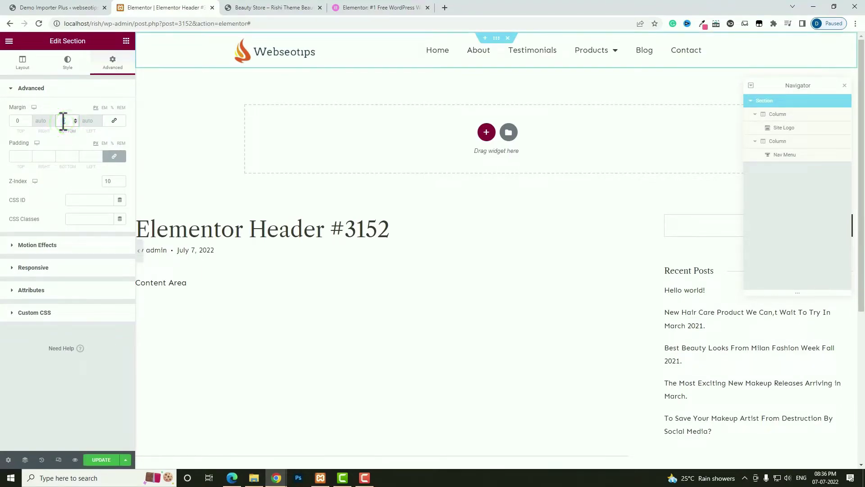
text(30)
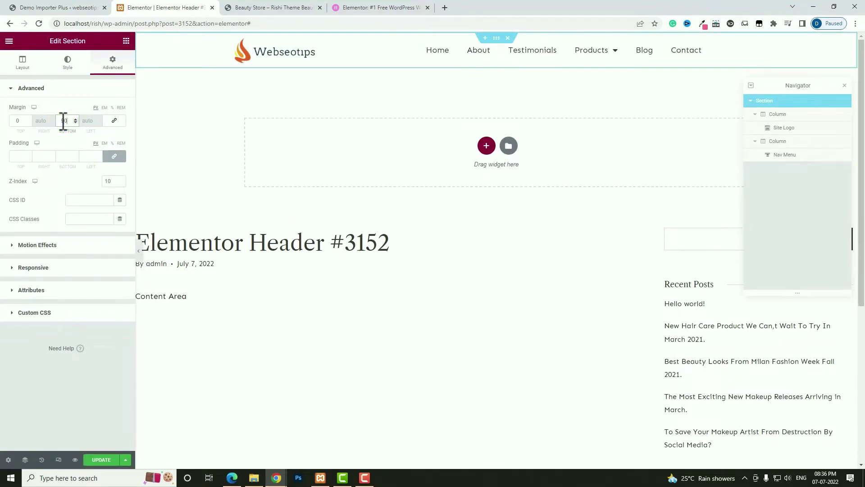
click(63, 120)
text(-)
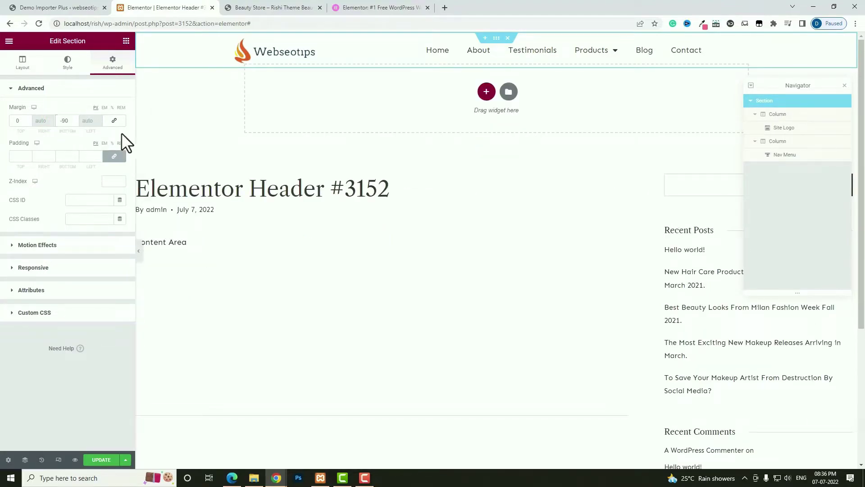
Set the header section's Z-Index to 10, update the template and reload the homepage to check the header
click(107, 179)
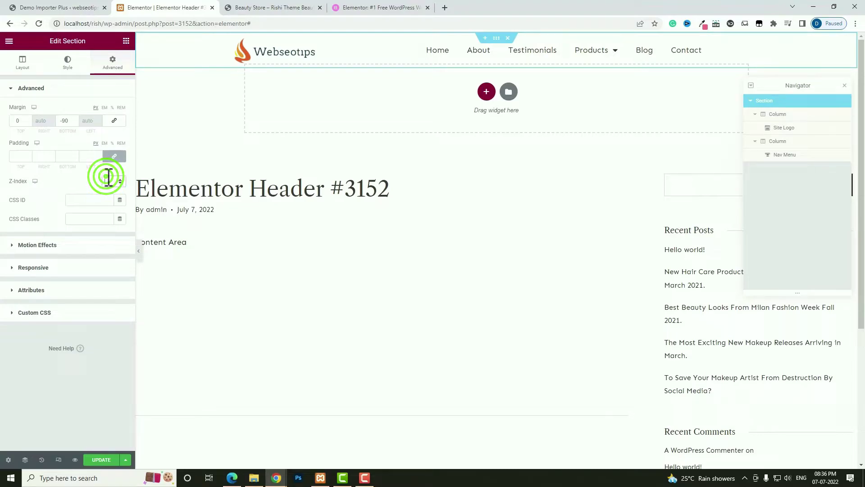
text(10)
click(100, 459)
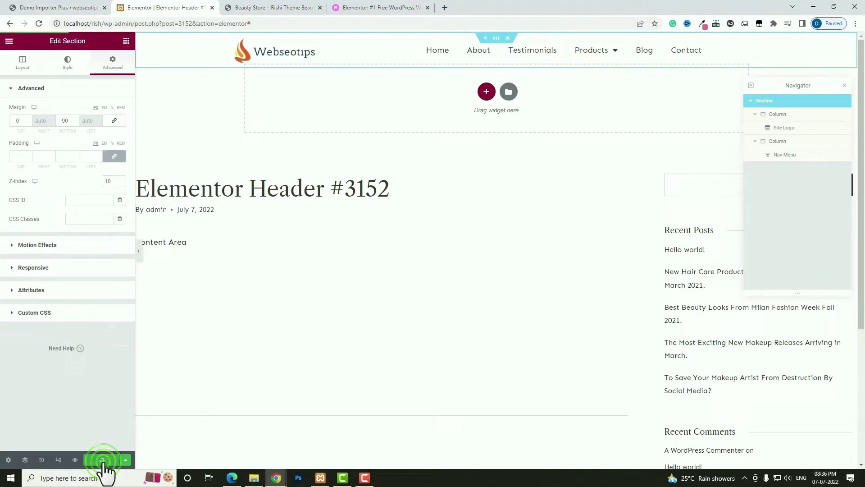
click(287, 9)
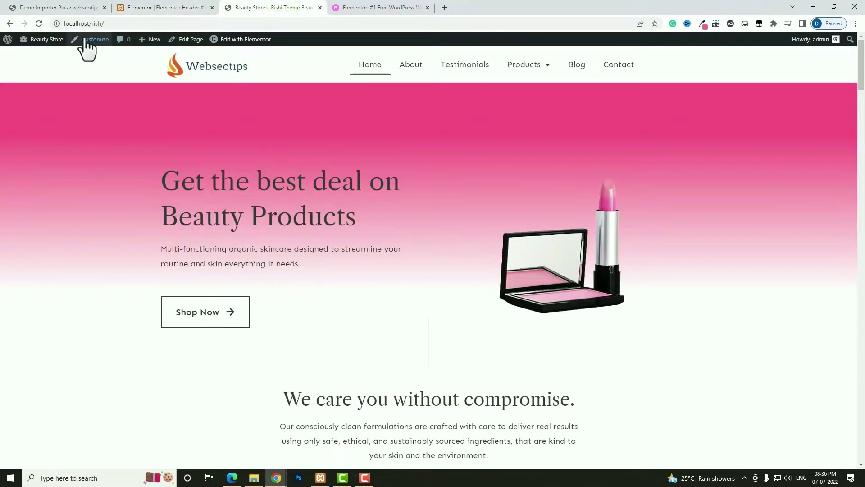
click(39, 24)
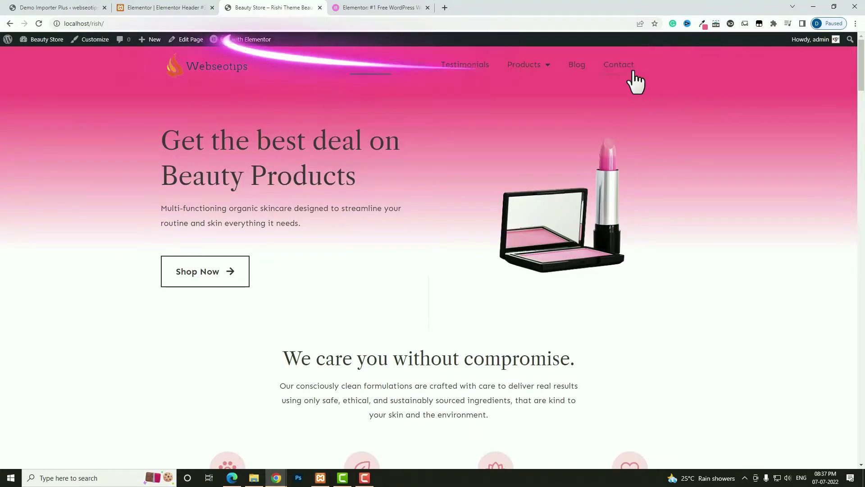
Return to the header editor and set the Nav Menu's normal text color to light gray #F0F0F0
click(163, 8)
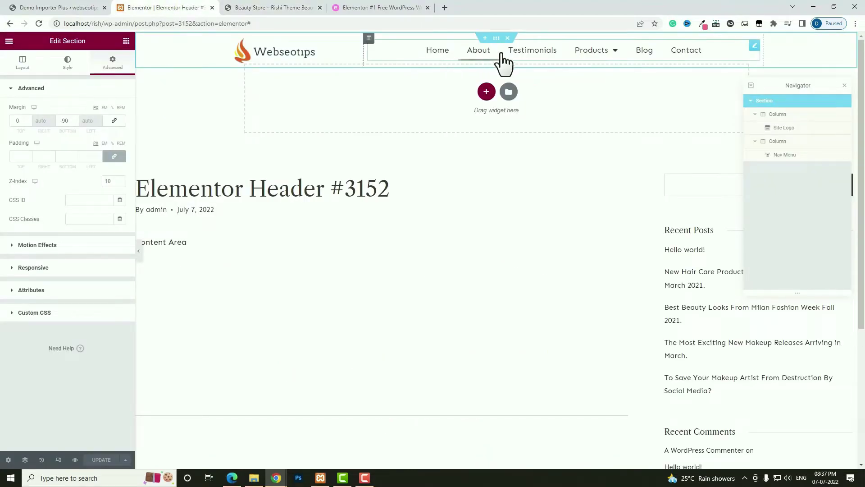
click(751, 46)
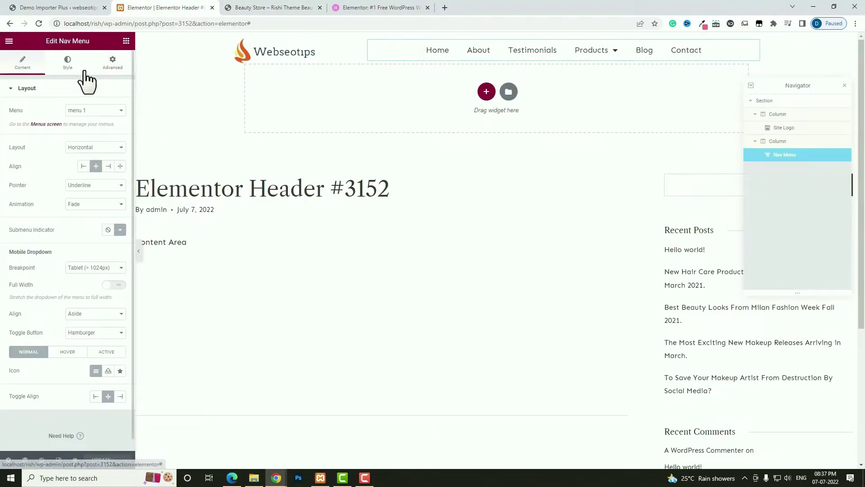
click(65, 65)
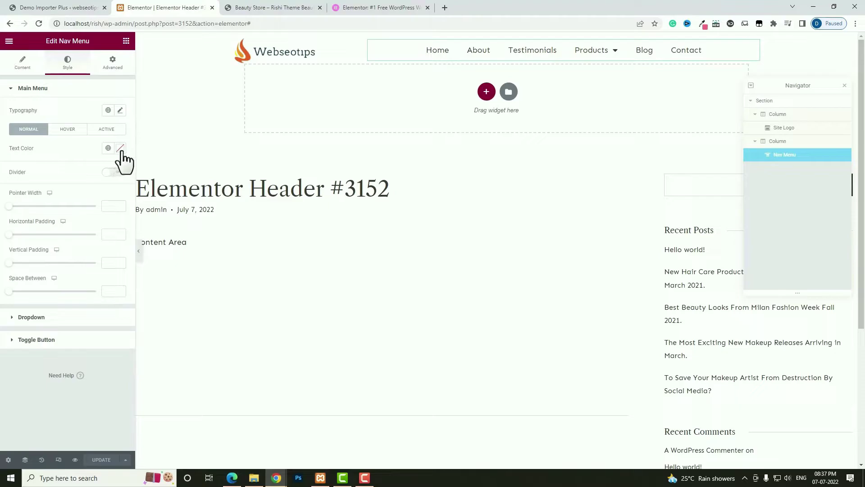
click(120, 148)
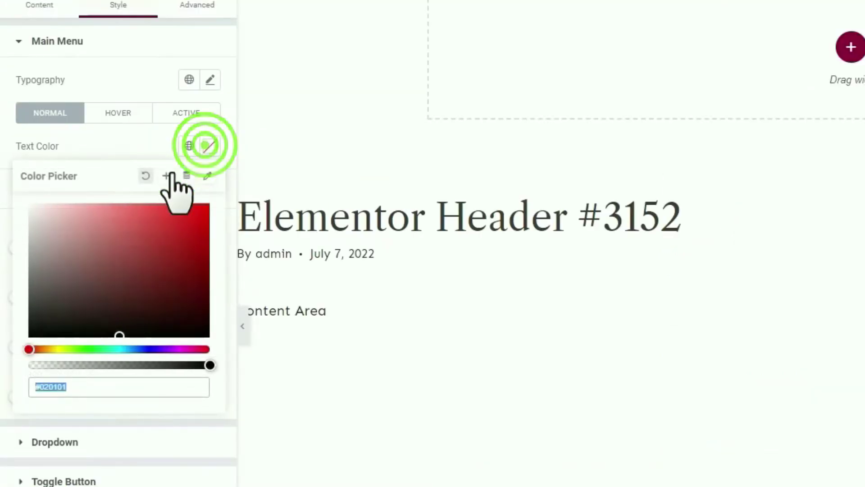
drag(68, 227, 12, 211)
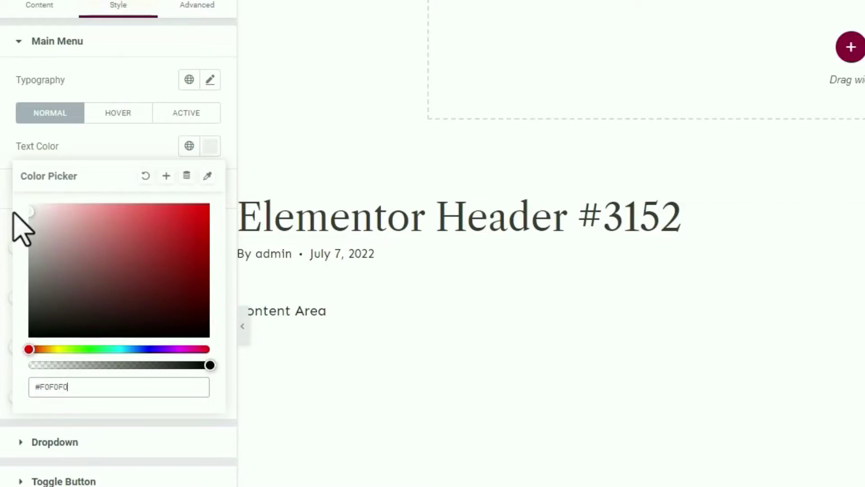
Set the Nav Menu's hover text color to cyan #00F3F9
click(113, 118)
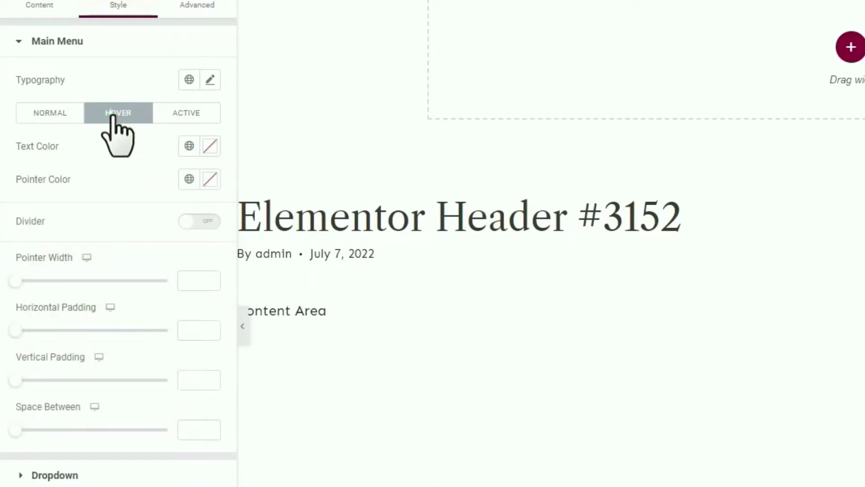
click(210, 146)
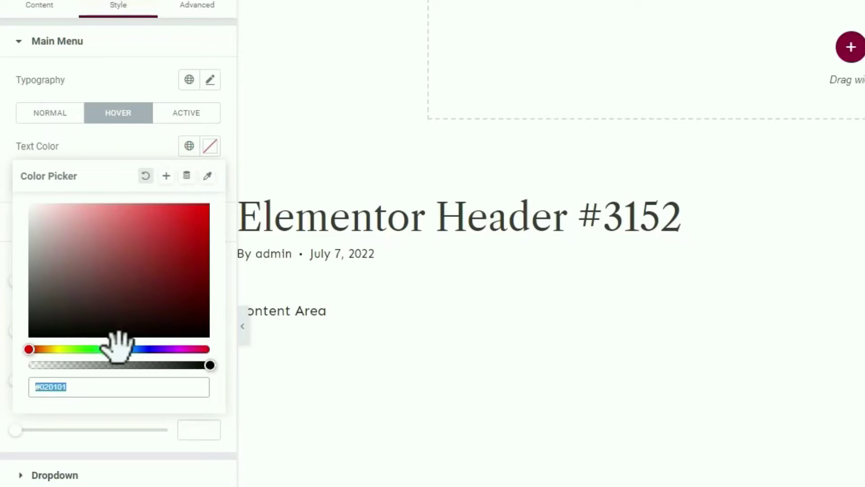
click(119, 348)
drag(193, 221, 210, 206)
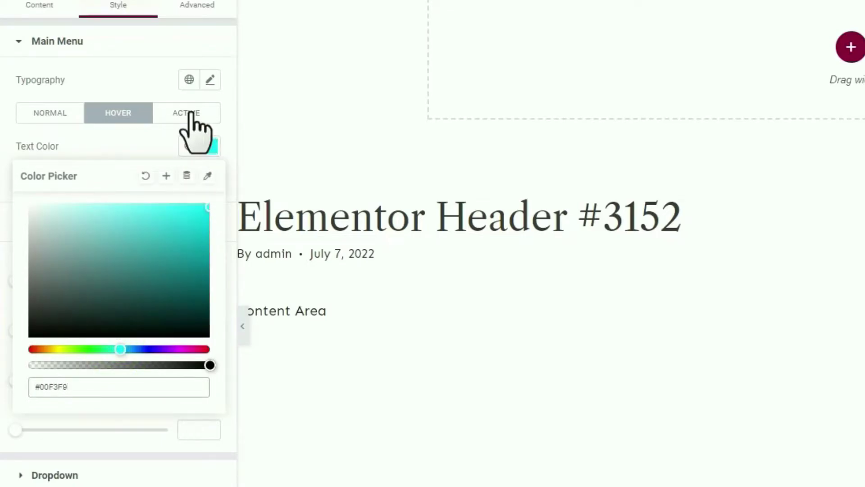
Set the Nav Menu's active text color to white #FFFFFF
click(193, 113)
click(209, 147)
click(84, 270)
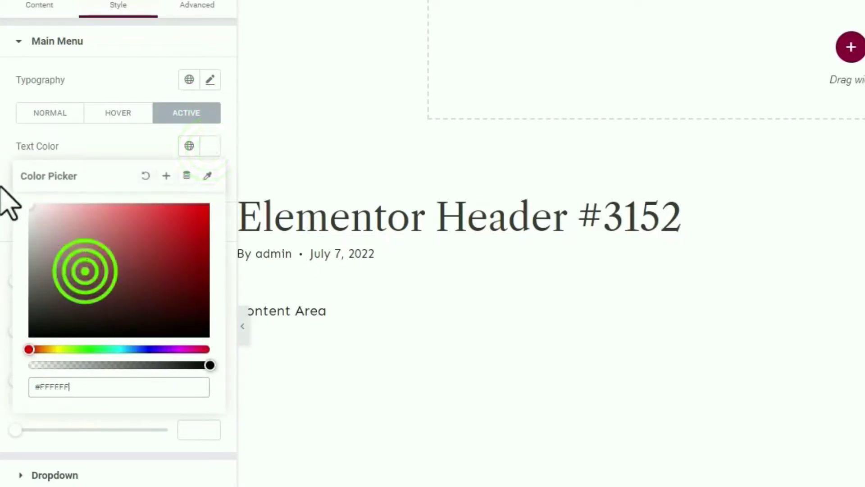
Update the header template and reload the homepage to check the menu colors
click(96, 463)
click(270, 7)
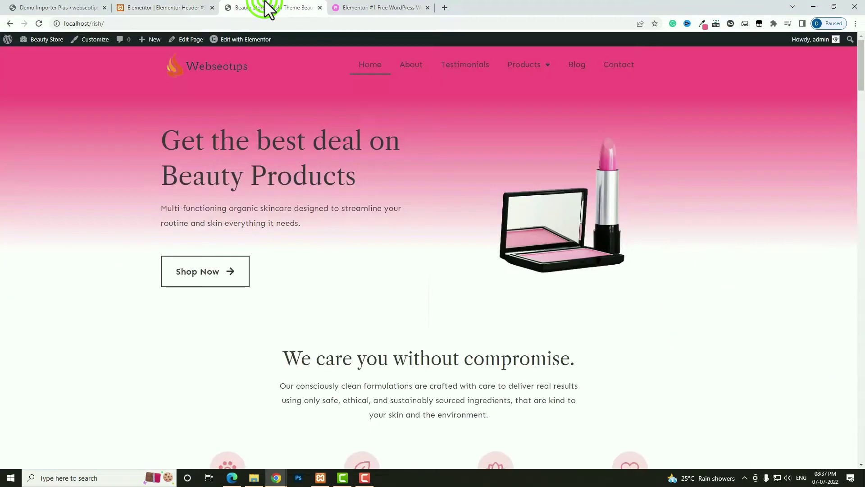
click(40, 23)
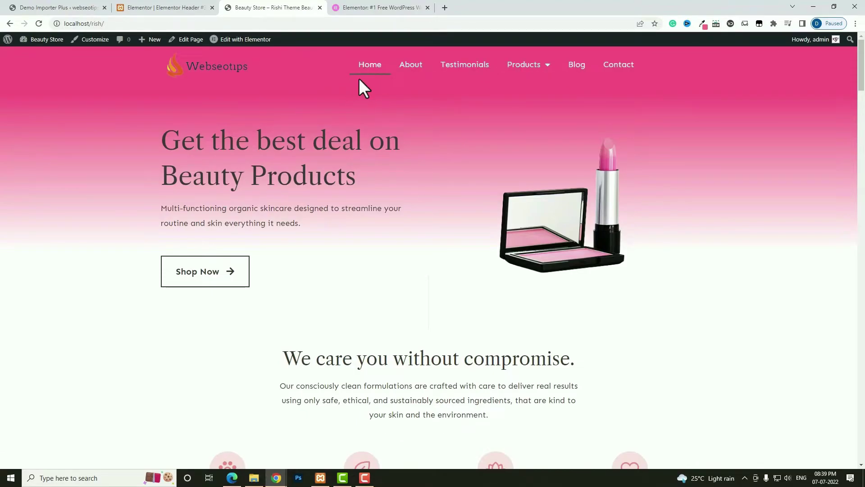
Return to the header editor and set the Nav Menu's pointer style to Overline
click(160, 5)
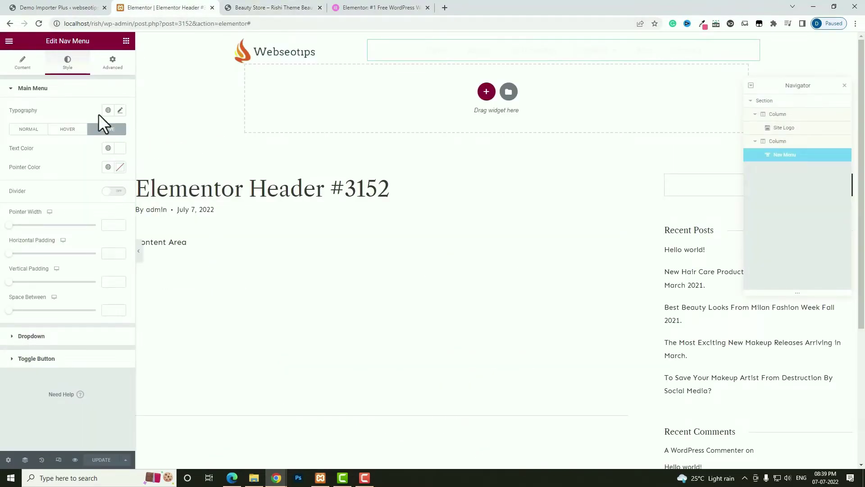
click(20, 63)
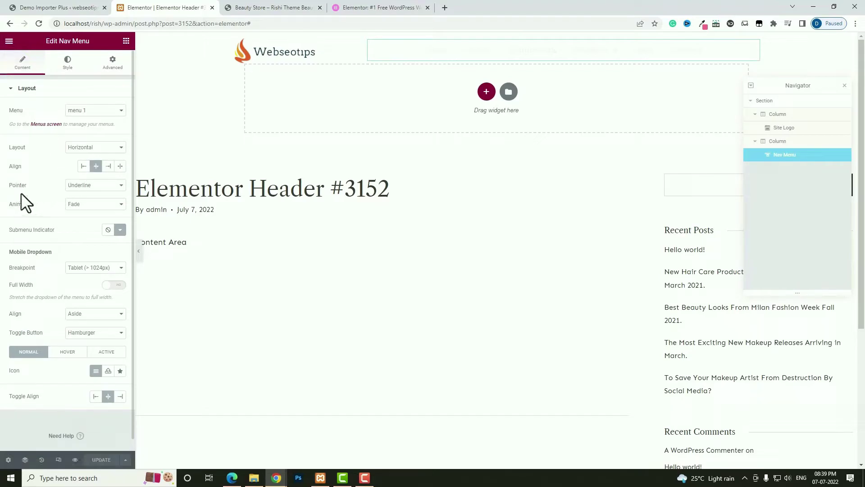
click(111, 187)
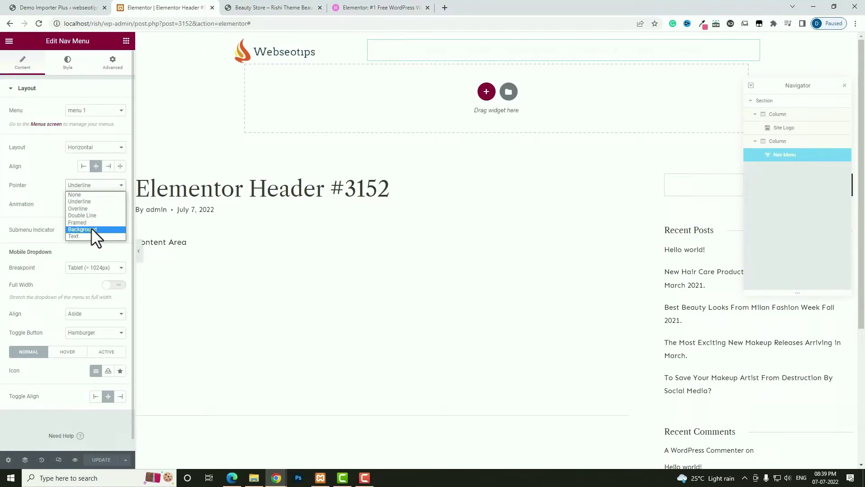
click(88, 209)
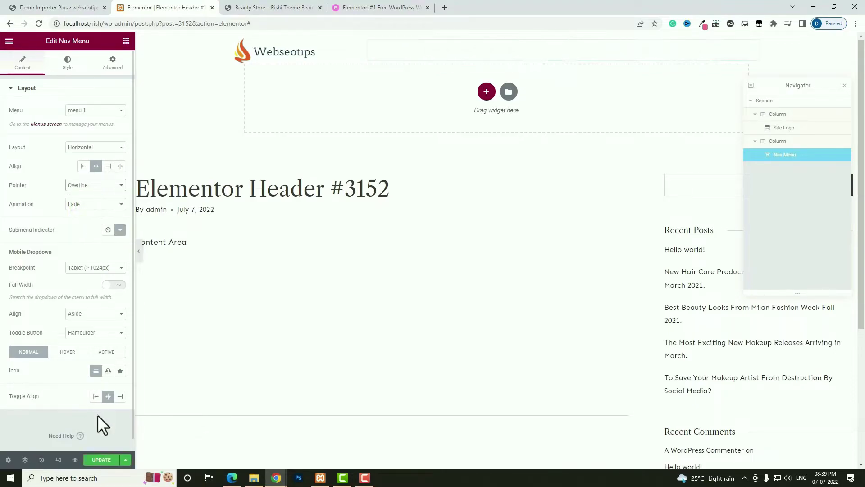
Update the header template and reload the homepage to check the menu's pointer line
click(100, 459)
click(268, 5)
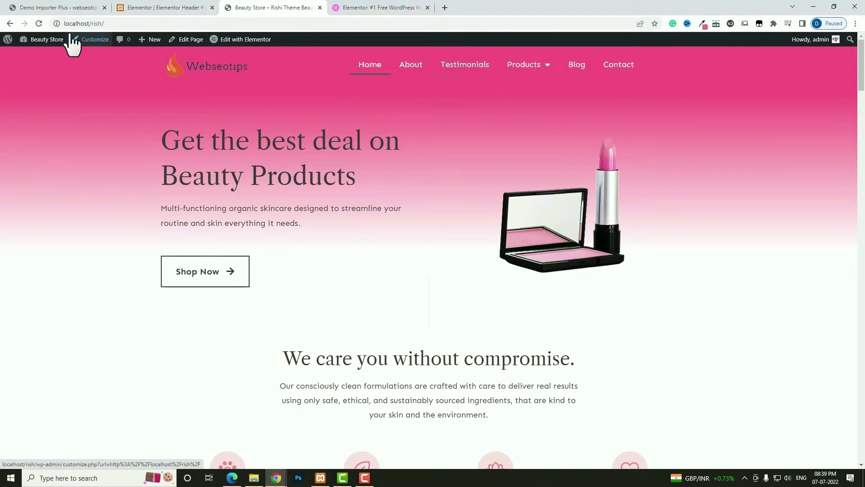
click(40, 23)
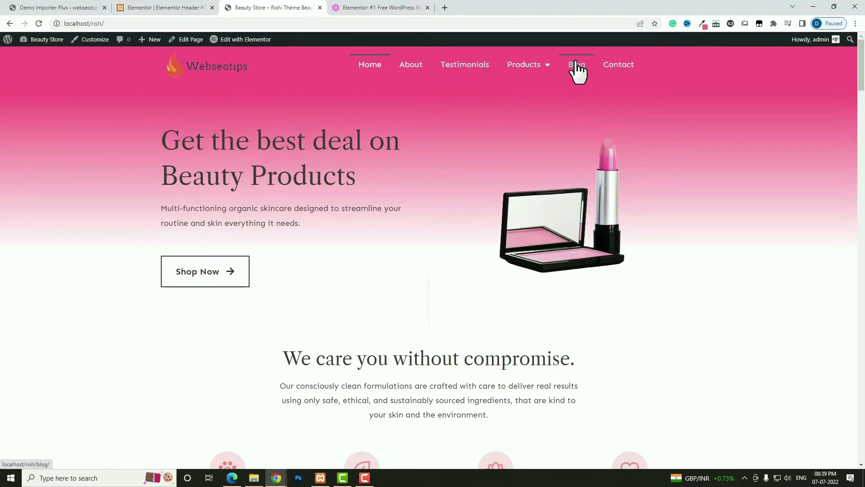
Return to the header editor and set the Nav Menu's pointer style to Underline
click(179, 7)
click(94, 185)
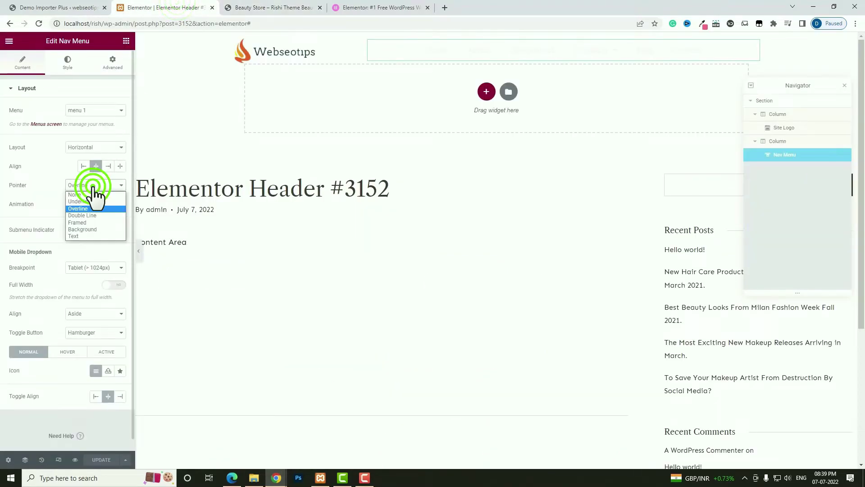
click(90, 204)
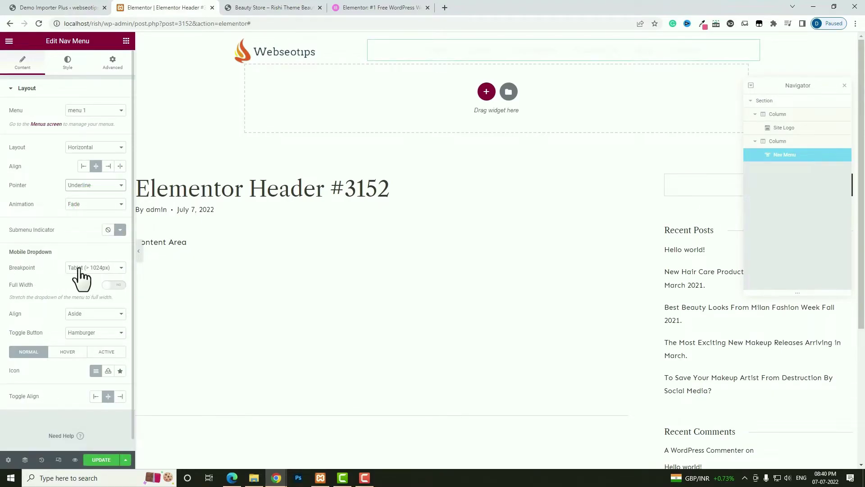
Select Tablet (> 1024px) as the Nav Menu's mobile dropdown breakpoint and try the full width option
click(98, 270)
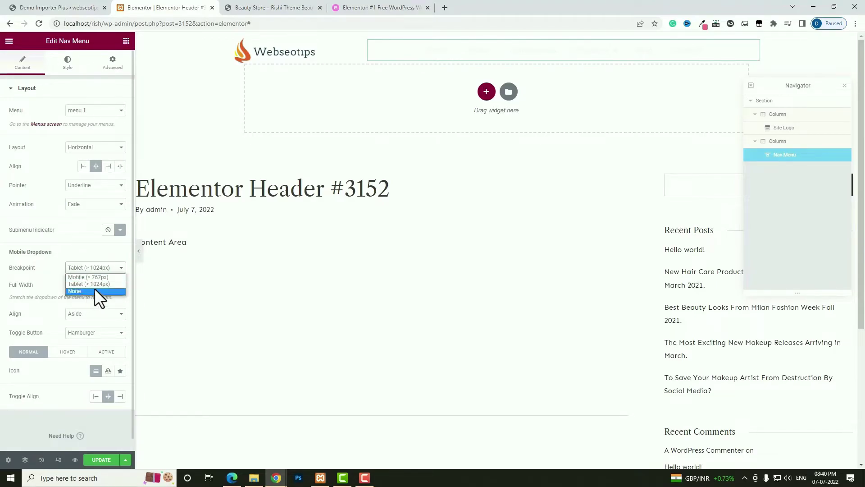
click(99, 284)
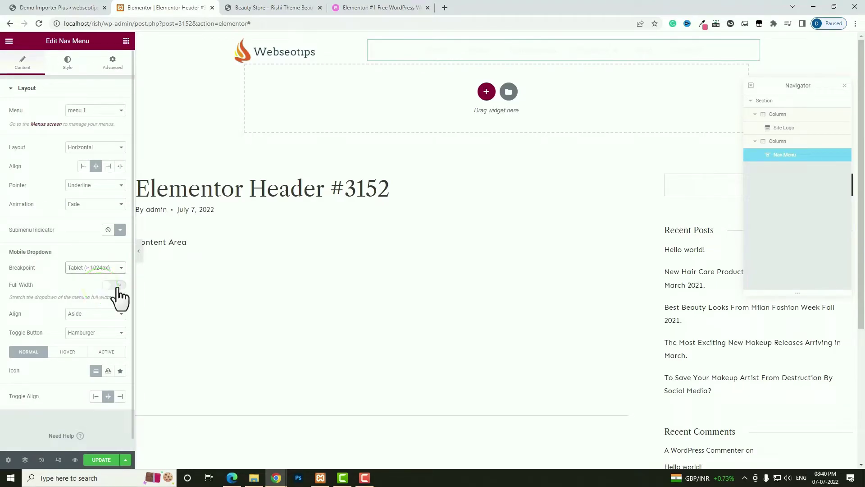
click(113, 286)
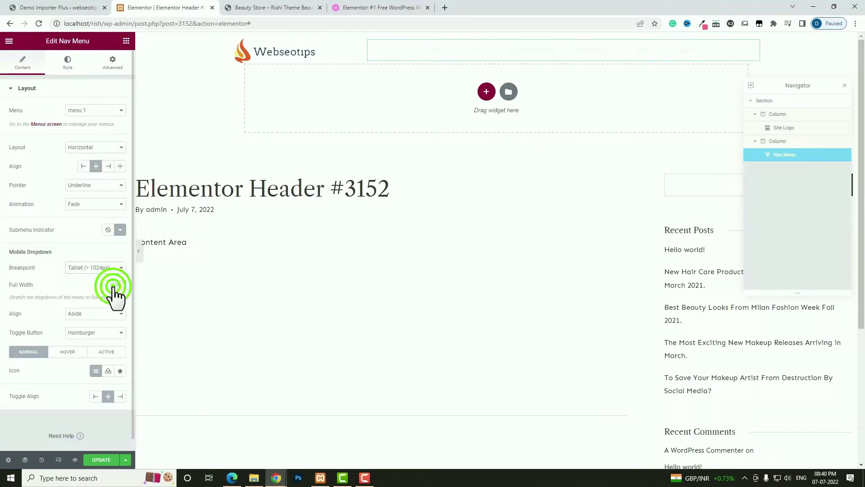
click(114, 288)
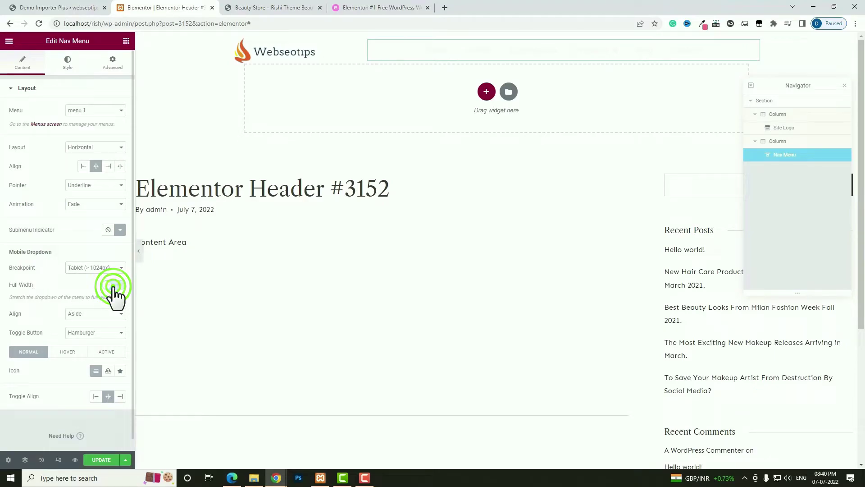
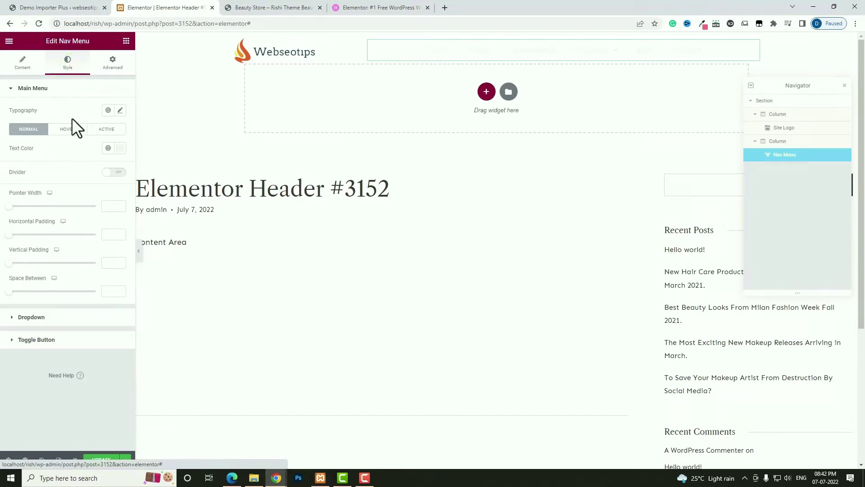
Set the normal color of the Nav Menu's toggle button to near-white
click(57, 339)
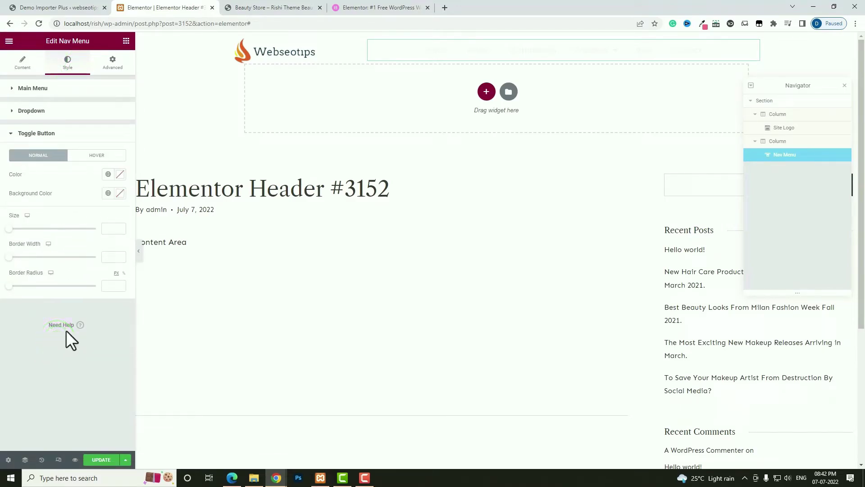
click(120, 175)
drag(69, 247, 4, 212)
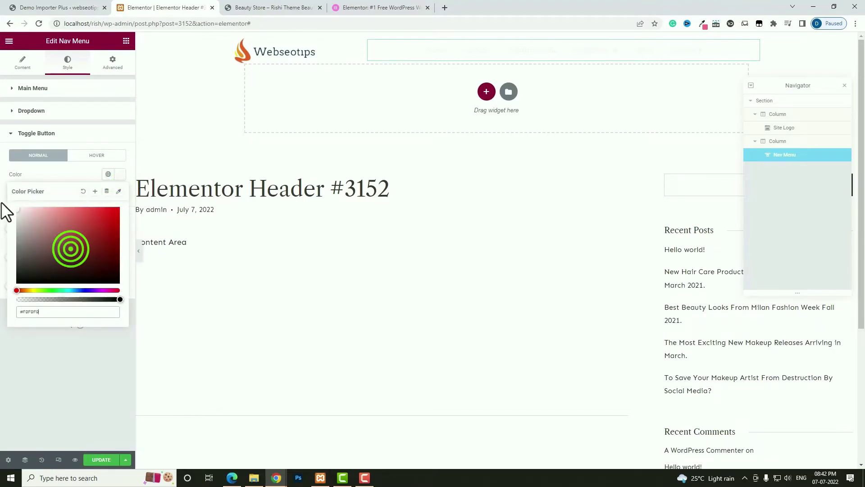
Check the toggle button on the homepage in the iPad Air view, and check how the desktop header behaves on scrolling
click(247, 7)
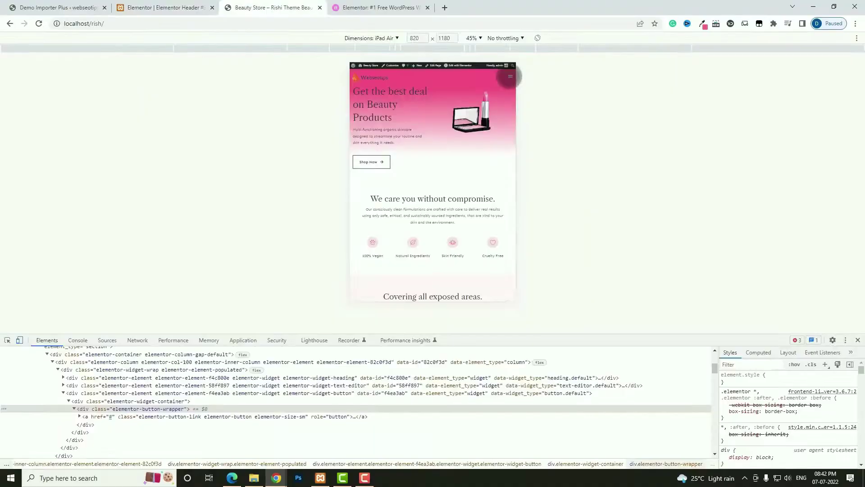
click(162, 7)
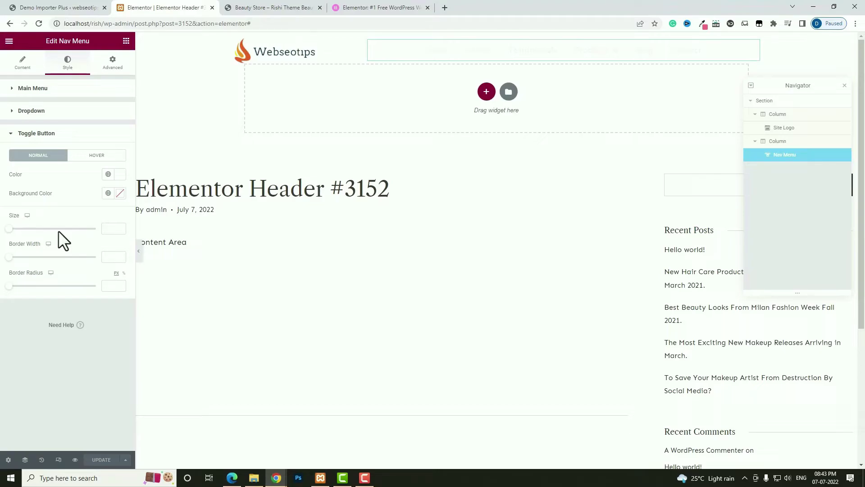
click(246, 7)
scroll(342, 171, down, 3)
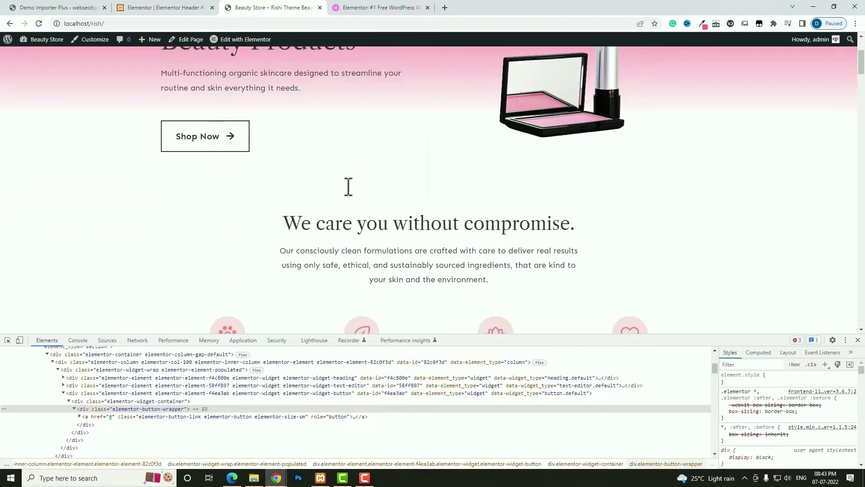
scroll(347, 180, up, 3)
In the header editor, set the section's Sticky motion effect to Top
click(169, 8)
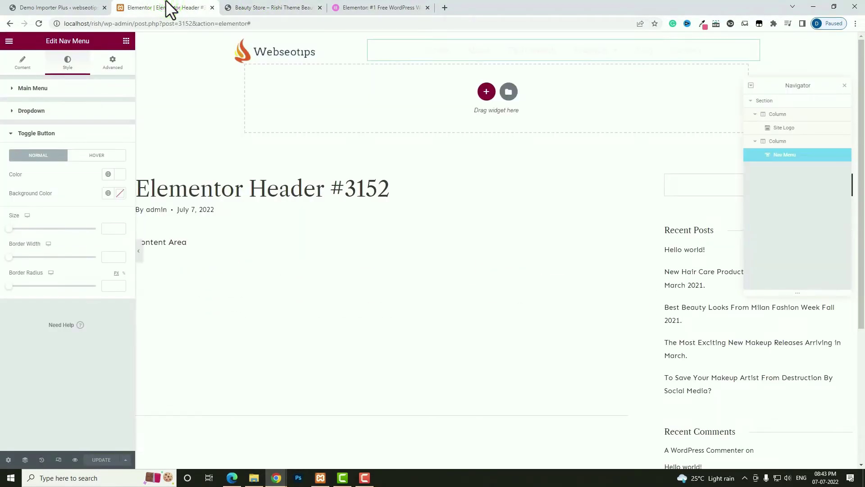
click(497, 38)
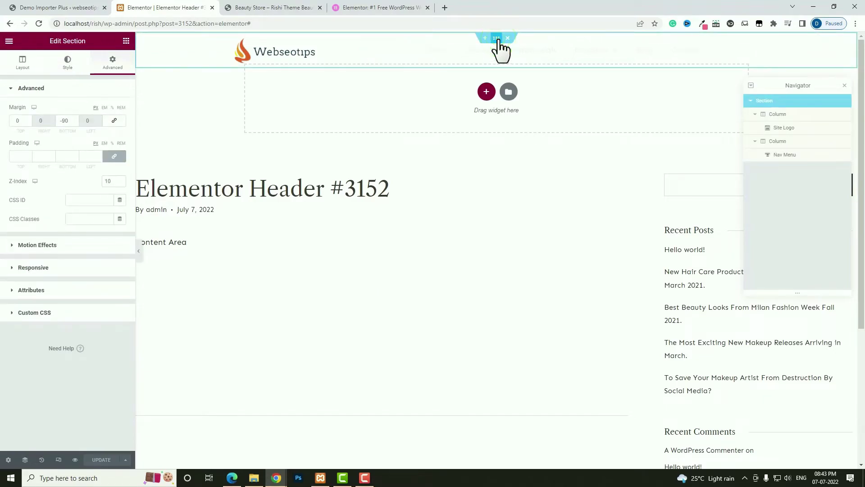
click(111, 62)
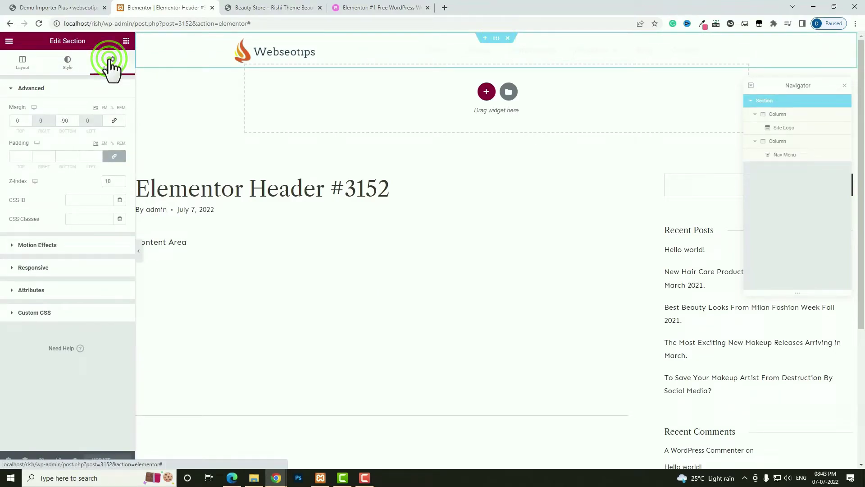
click(75, 247)
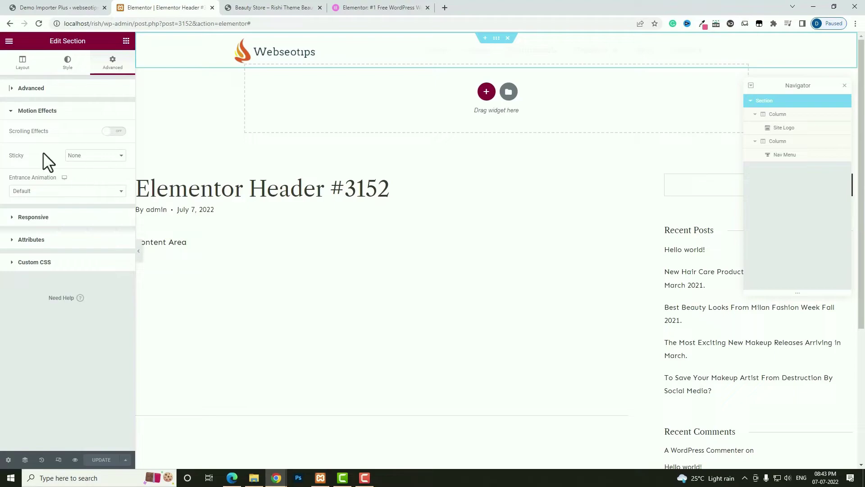
click(85, 157)
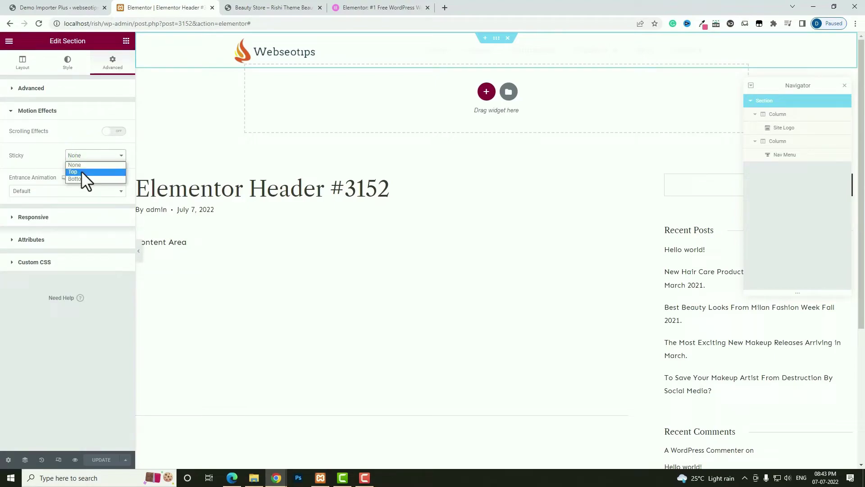
click(81, 172)
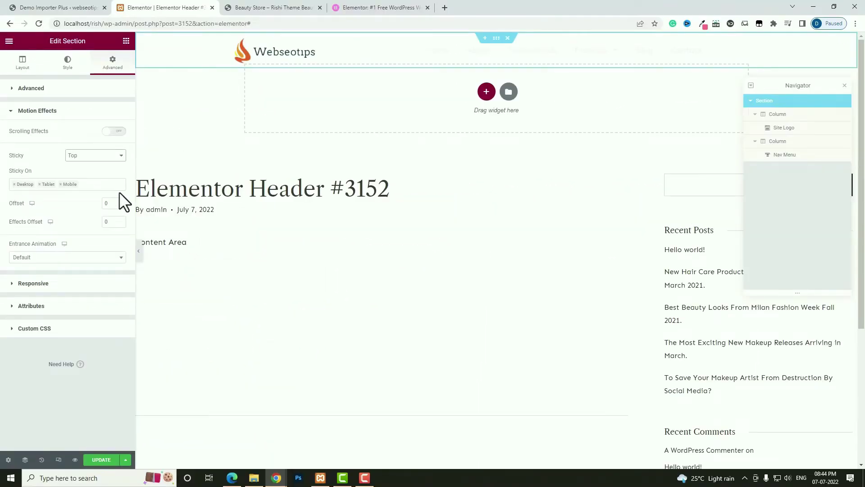
Update the header template, open the homepage and close the developer tools there
click(101, 461)
click(280, 8)
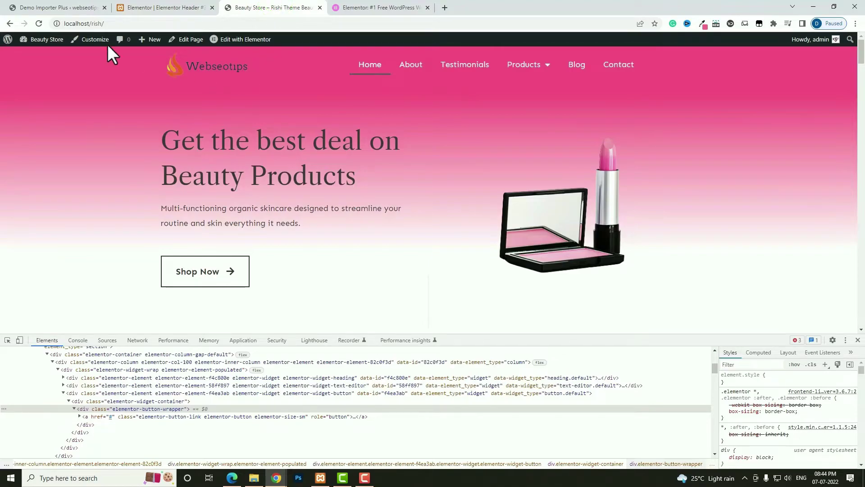
key(F12)
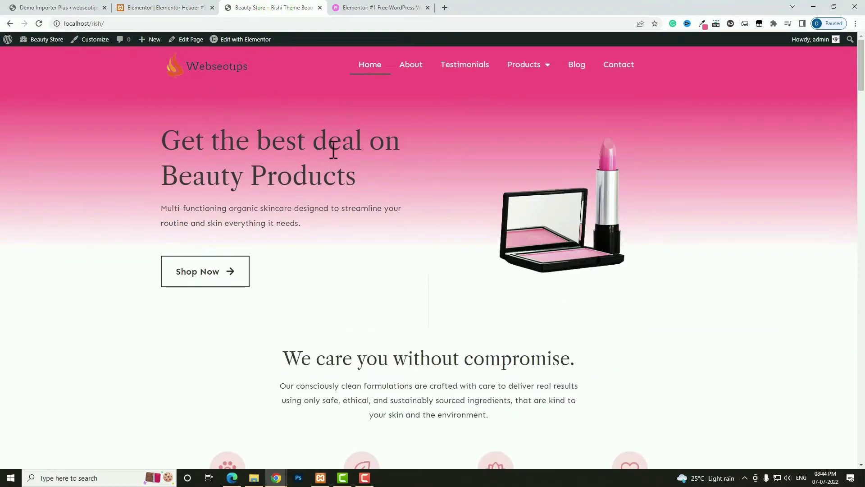
Scroll the homepage to examine the sticky header, and compare it with the header on the webseotips reference site
scroll(331, 150, down, 5)
scroll(331, 149, up, 5)
scroll(331, 149, down, 2)
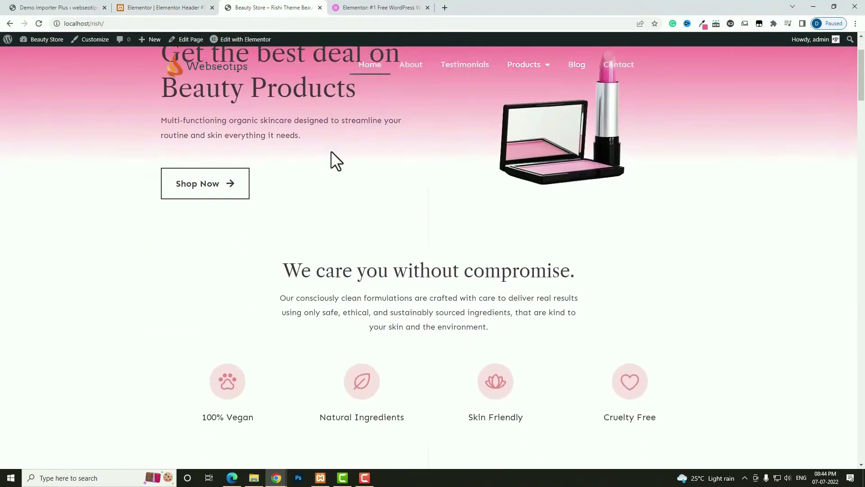
scroll(331, 151, down, 3)
scroll(331, 150, up, 5)
scroll(330, 151, down, 4)
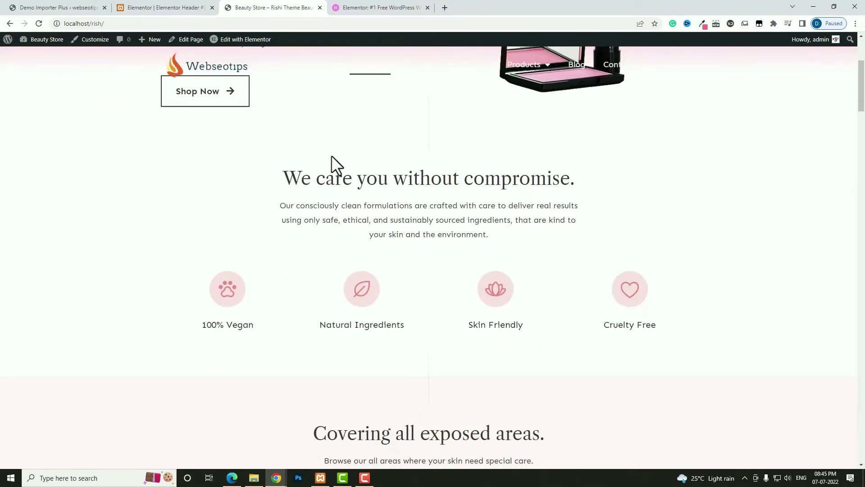
scroll(331, 155, up, 4)
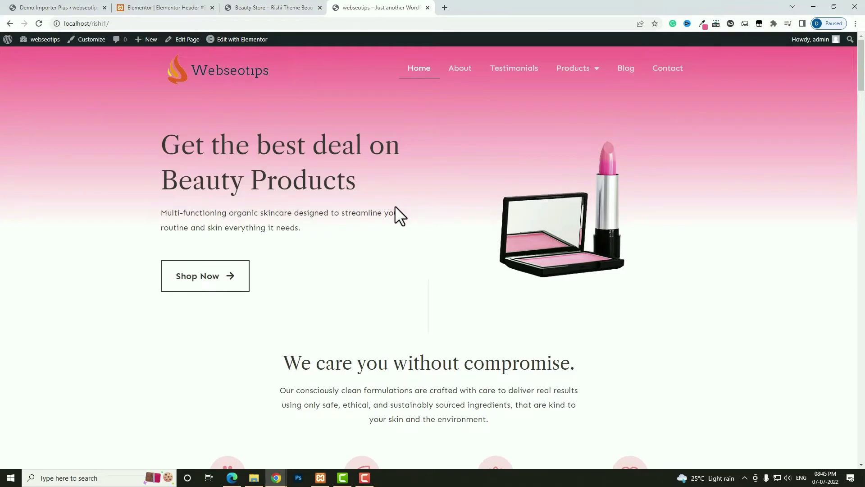
scroll(395, 207, down, 5)
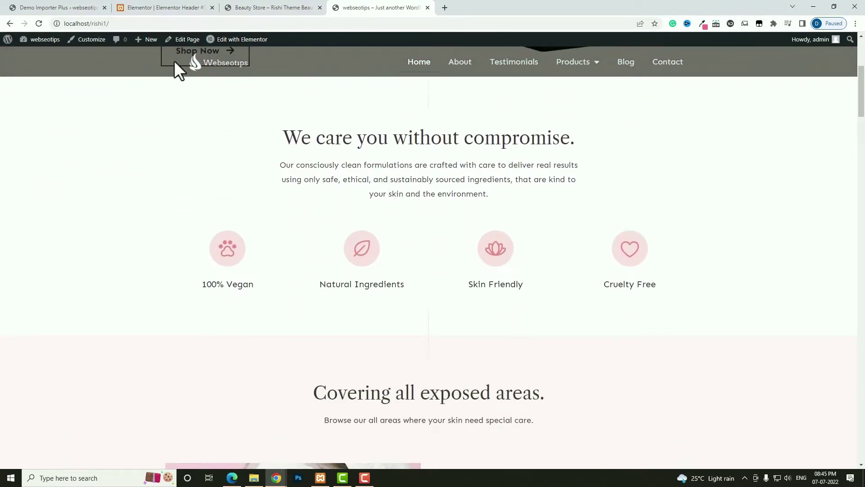
click(295, 8)
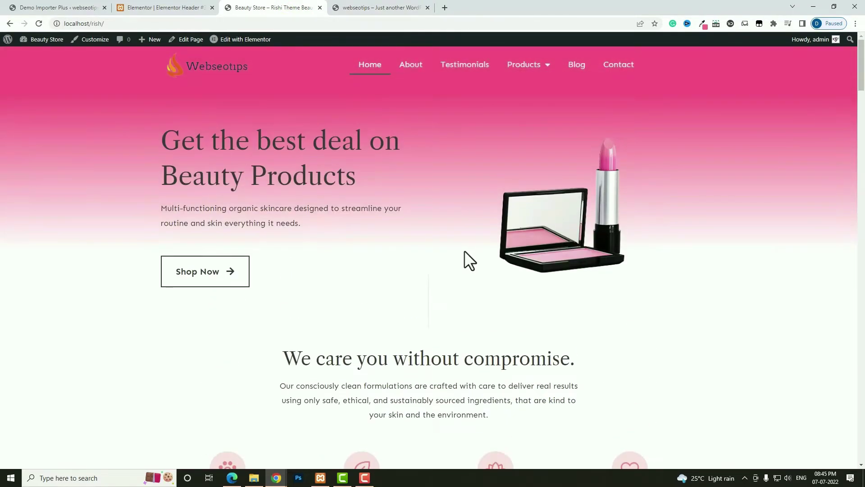
Exit the header template editor to the WordPress dashboard and open the page for adding new plugins
click(152, 7)
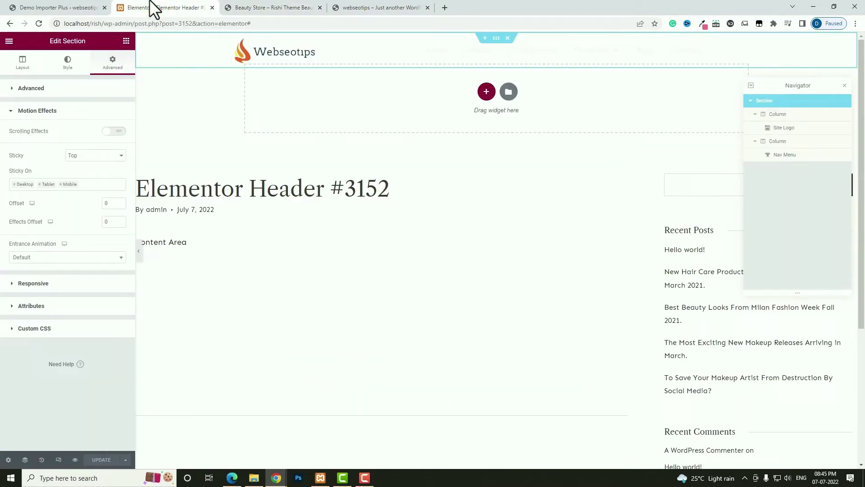
click(9, 41)
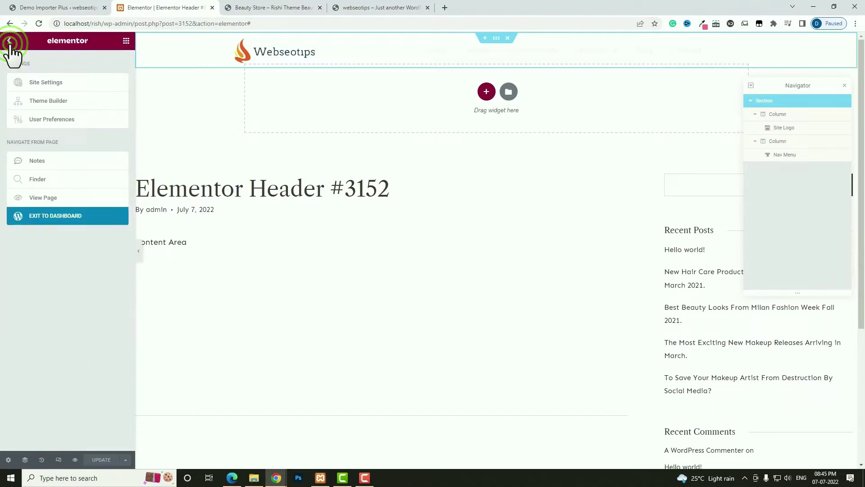
click(57, 221)
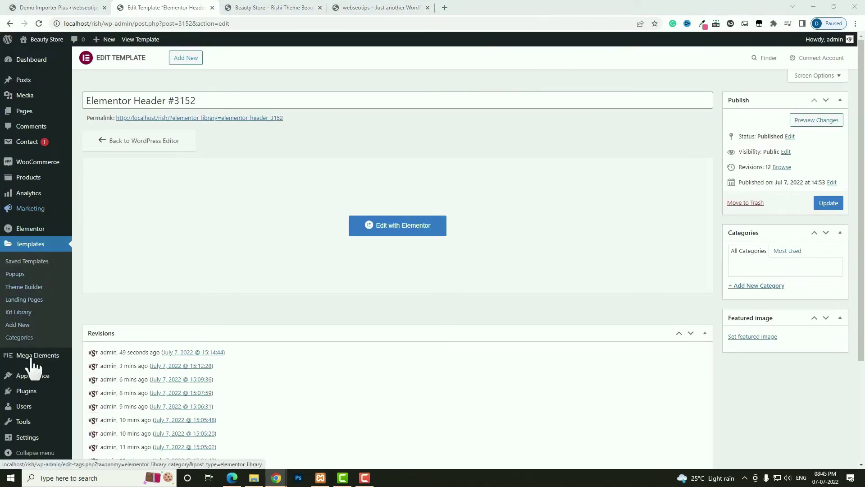
mouse_move(27, 397)
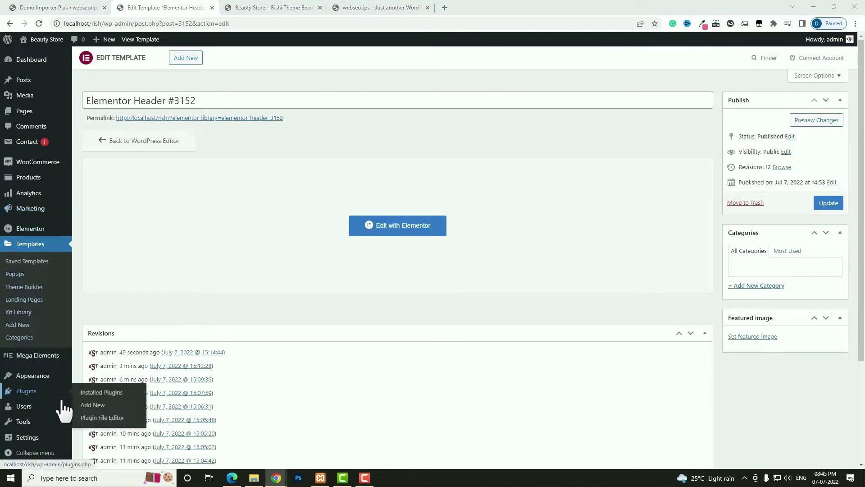
click(98, 407)
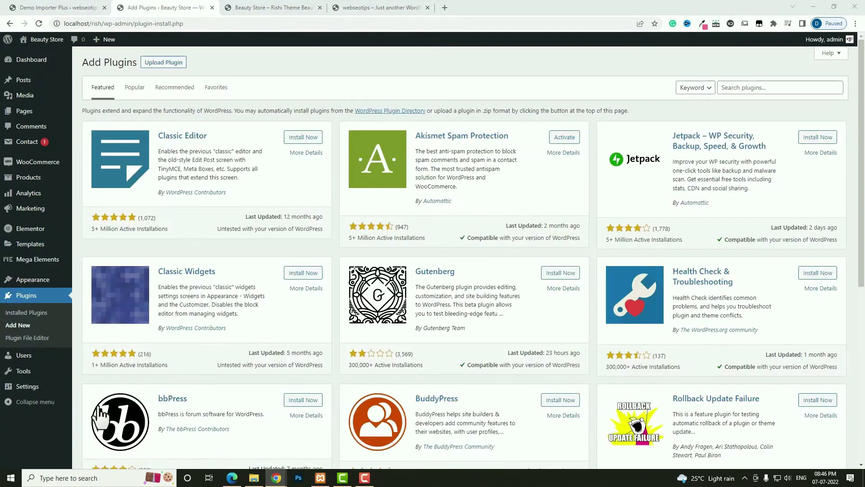
Search for the "Sticky Header Effects for Elementor" plugin, then install and activate it
click(730, 86)
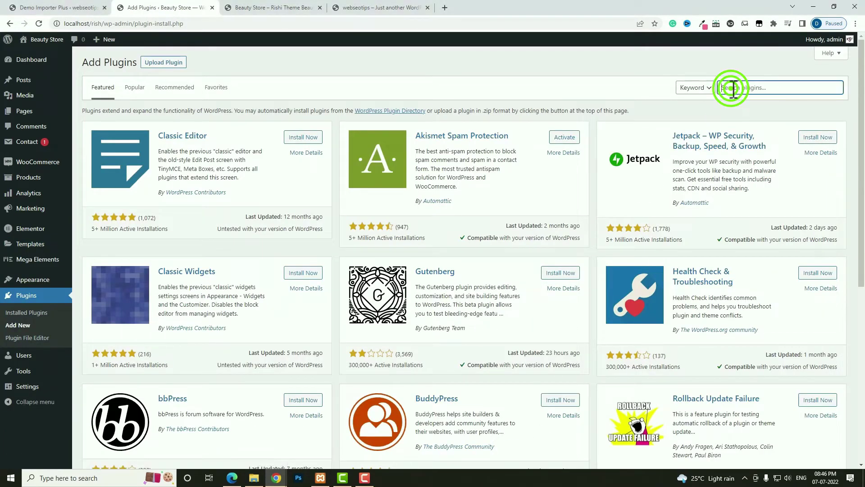
text(Sticky Header Effects for Elementor)
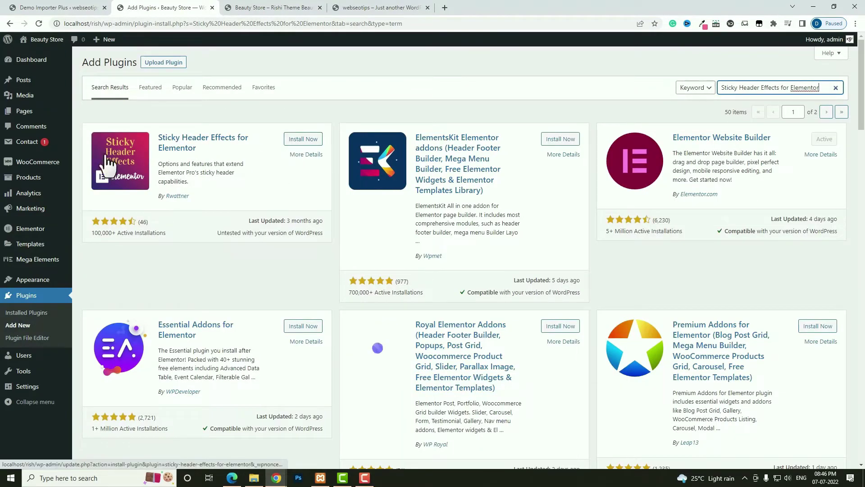
click(309, 140)
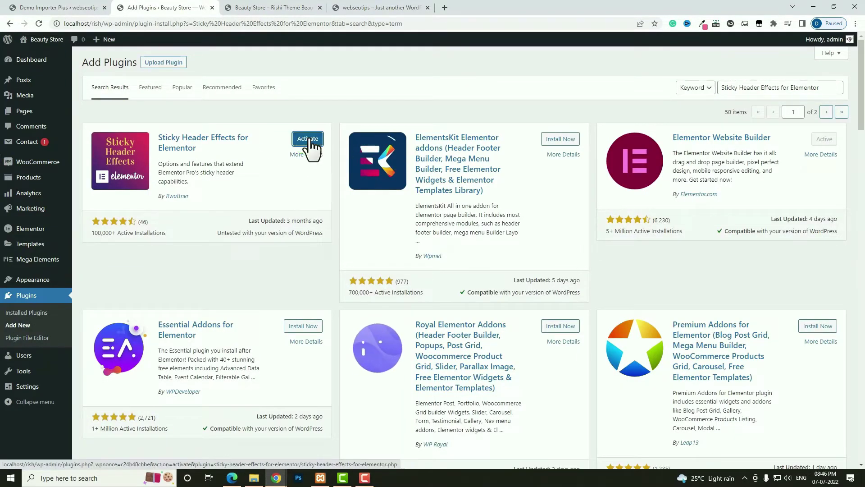
click(310, 140)
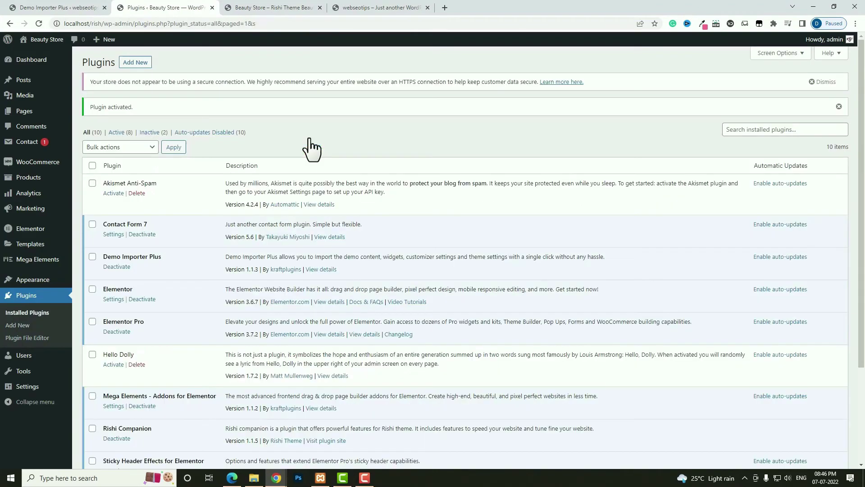
Open the Elementor Header #3152 template from the Theme Builder for editing
mouse_move(27, 235)
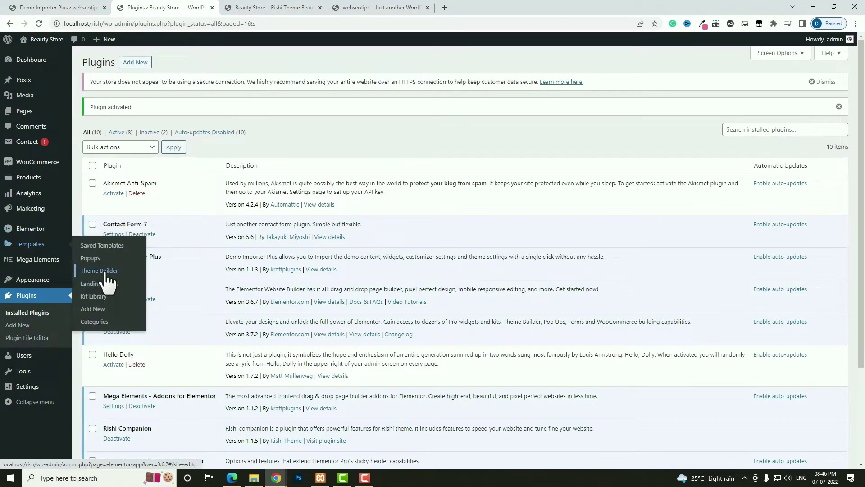
click(105, 274)
click(199, 185)
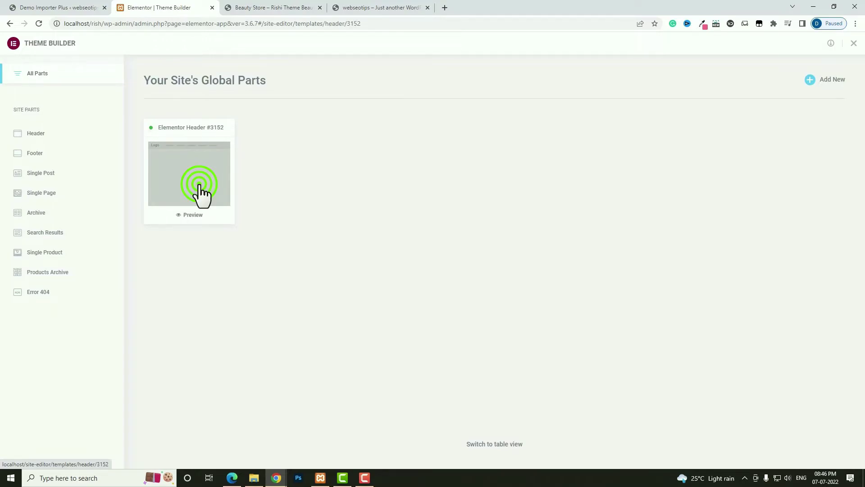
click(821, 129)
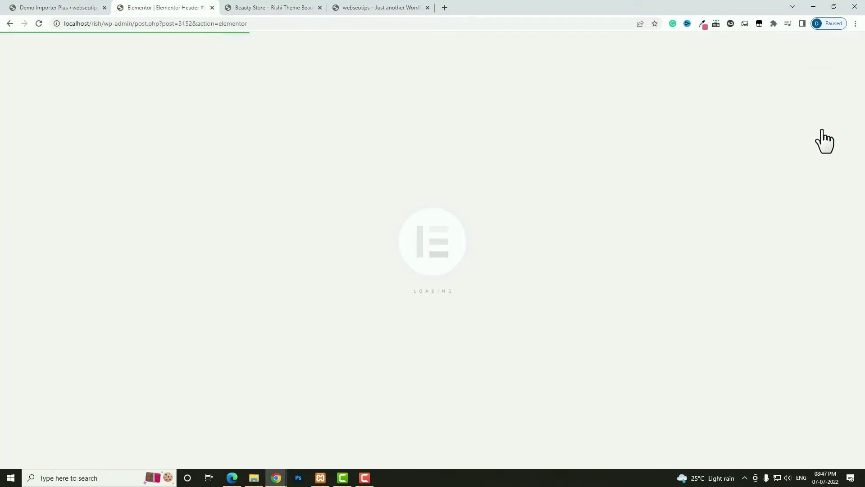
Enable Sticky Header Effects for the header section and turn on its Transparent Header option
click(498, 42)
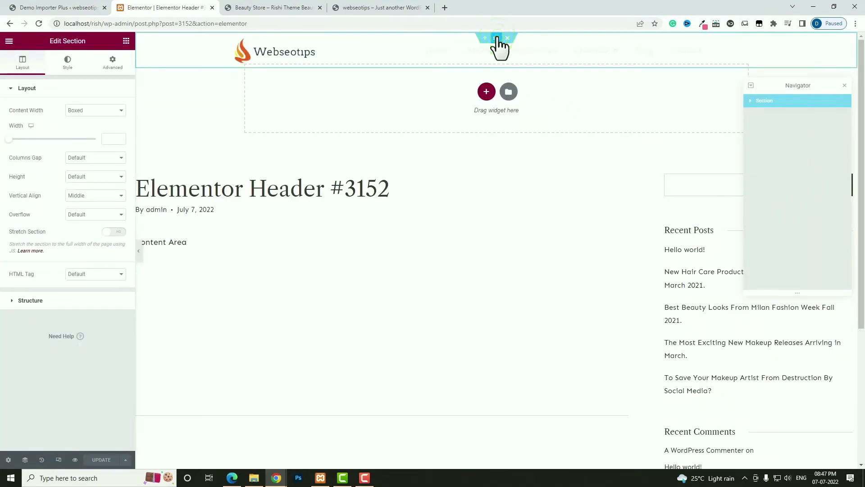
click(108, 61)
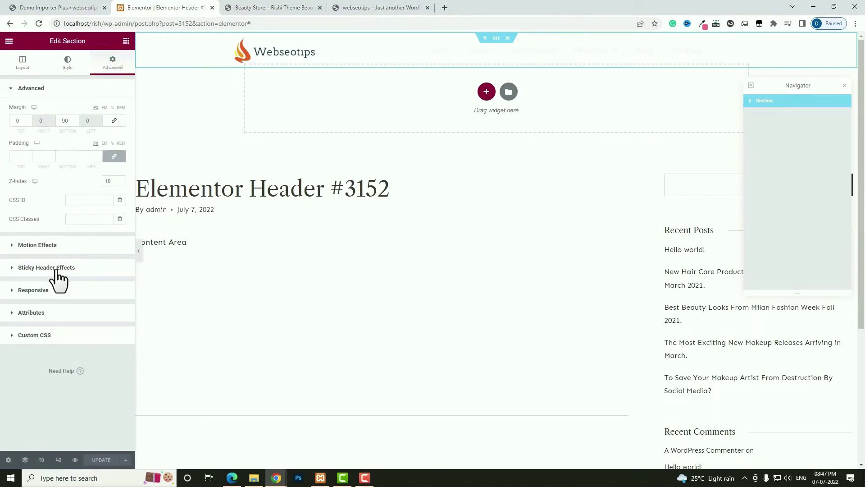
click(78, 270)
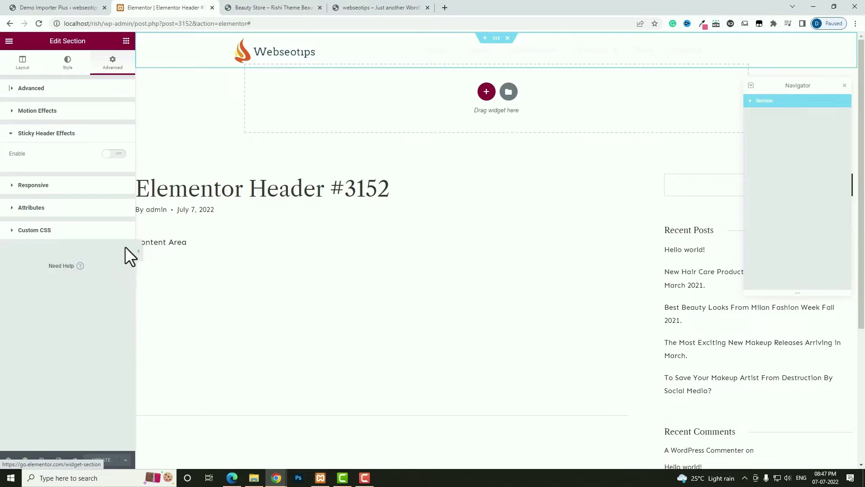
click(119, 154)
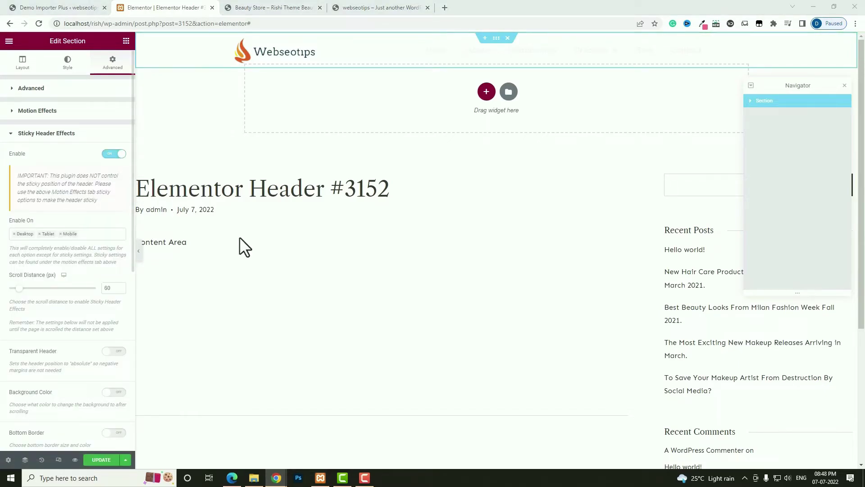
scroll(106, 353, down, 2)
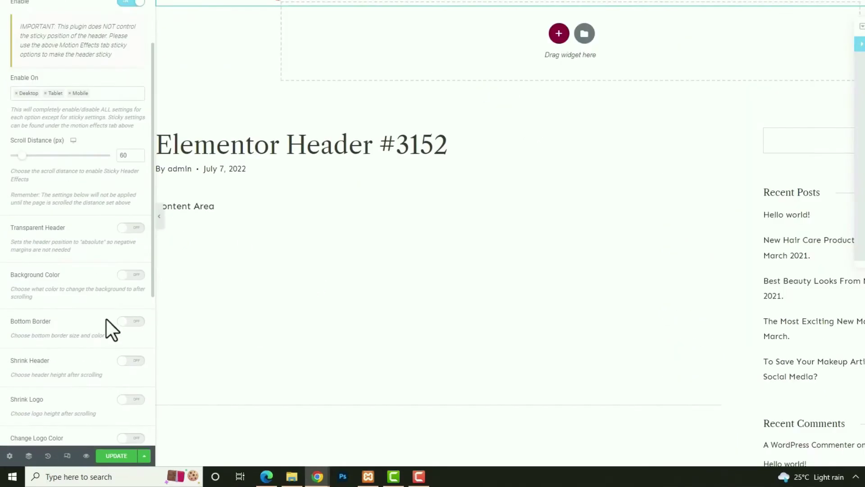
click(135, 229)
Turn on the after-scroll background color, set it to semi-transparent dark grey #191919A8, and update the template
click(131, 376)
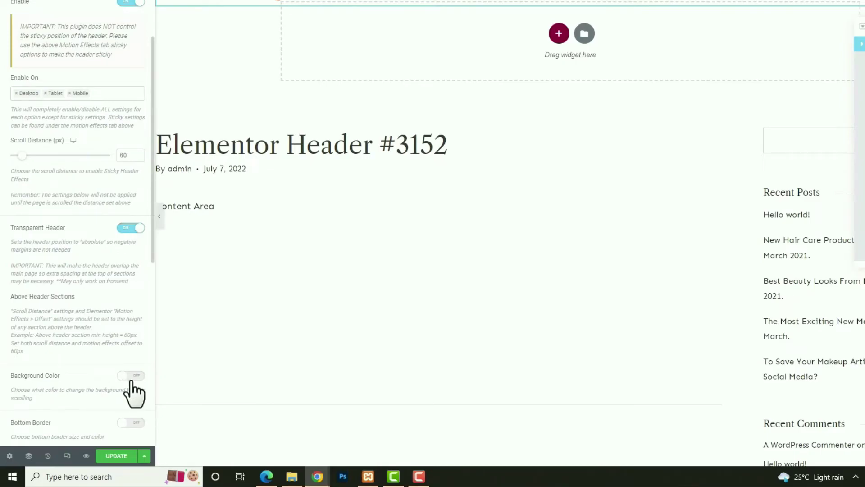
scroll(100, 345, down, 2)
click(138, 313)
drag(62, 256, 12, 238)
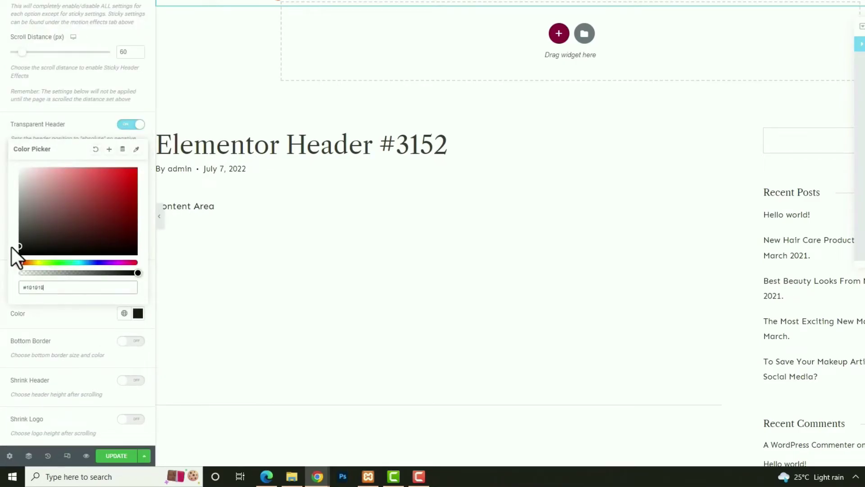
drag(136, 271, 96, 273)
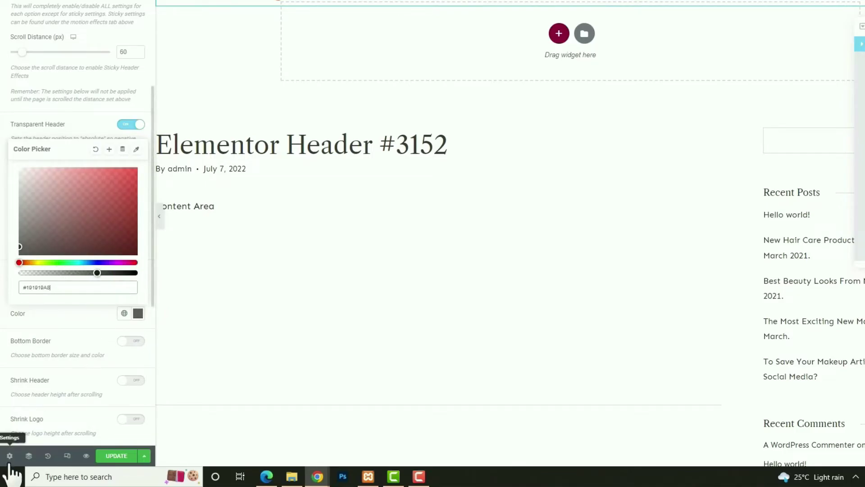
click(117, 456)
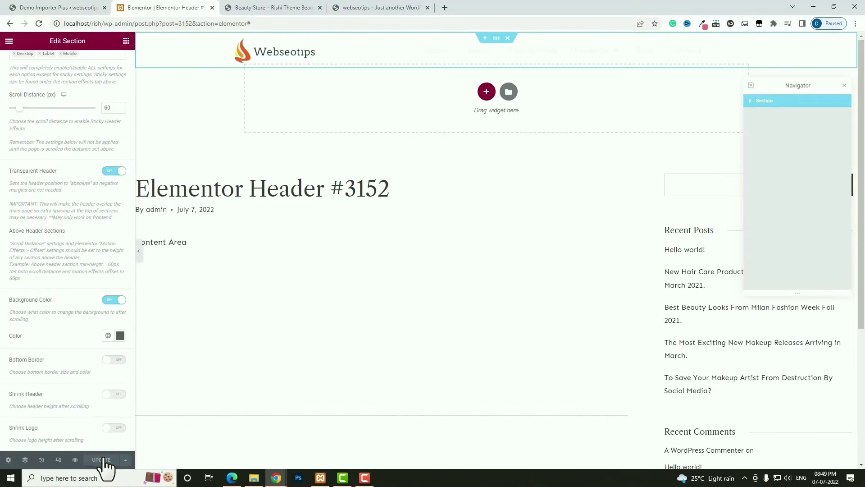
Scroll the homepage to check the header's background color after scrolling
click(276, 7)
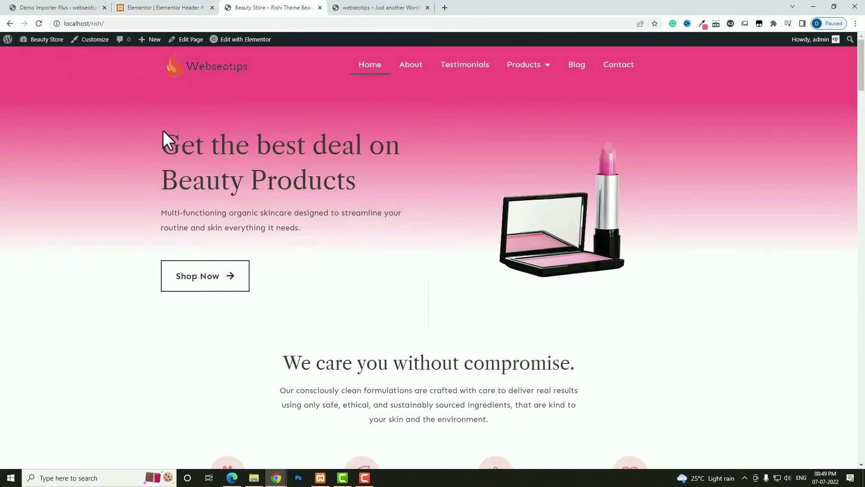
scroll(517, 198, down, 4)
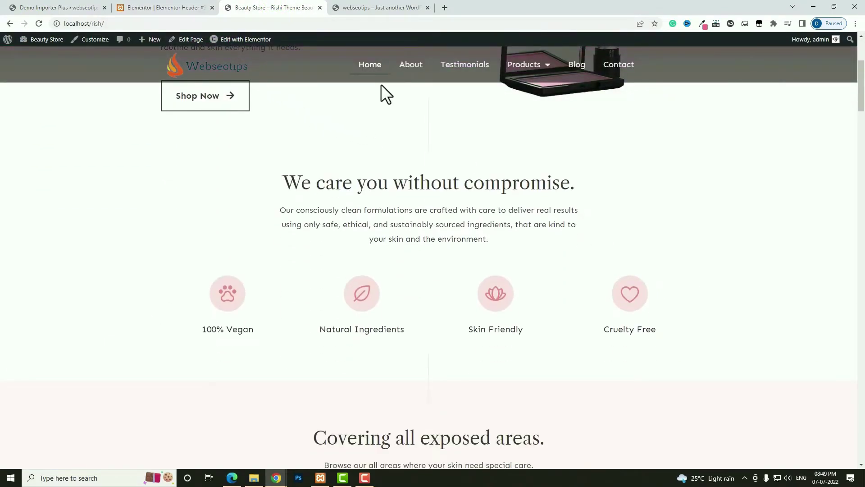
scroll(345, 288, up, 4)
In the header editor, enable a red bottom border 2 px thick for the sticky header and update the template
key(ctrl+shift+Tab)
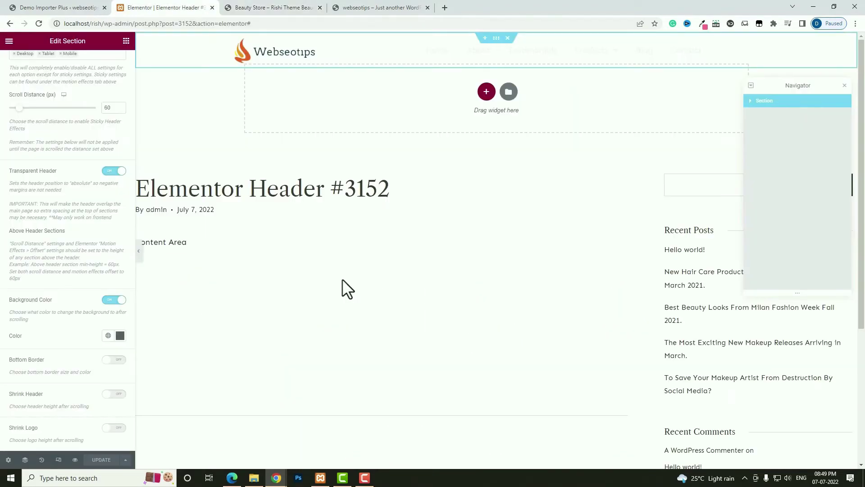
click(116, 360)
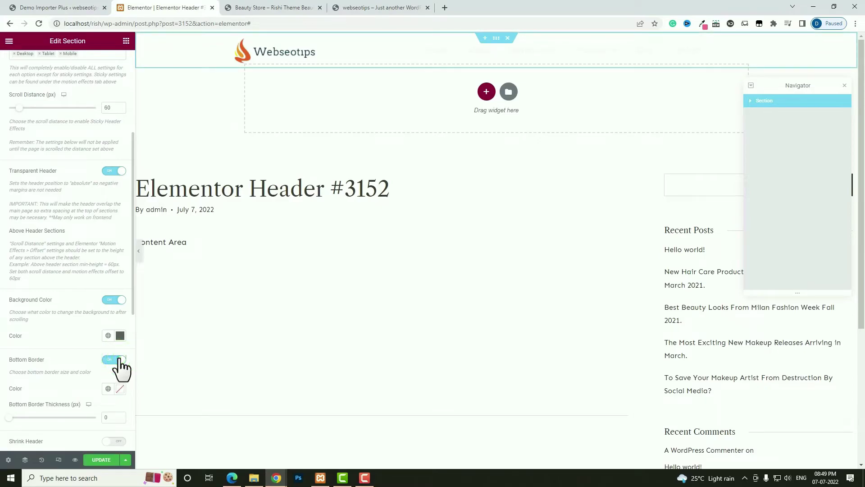
scroll(121, 367, down, 1)
click(120, 343)
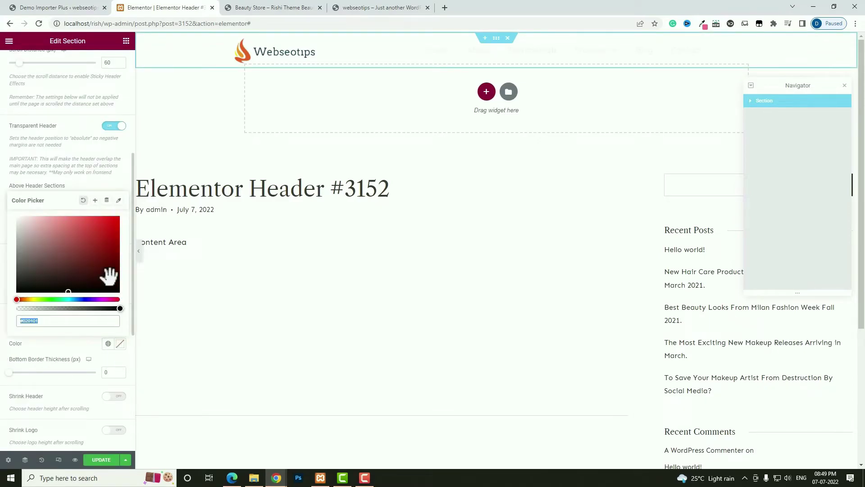
click(93, 236)
click(103, 459)
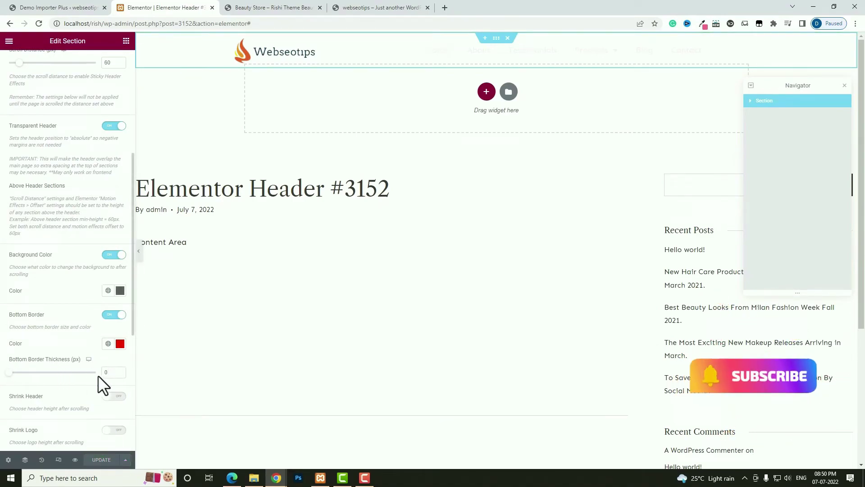
click(102, 373)
text(2)
click(101, 459)
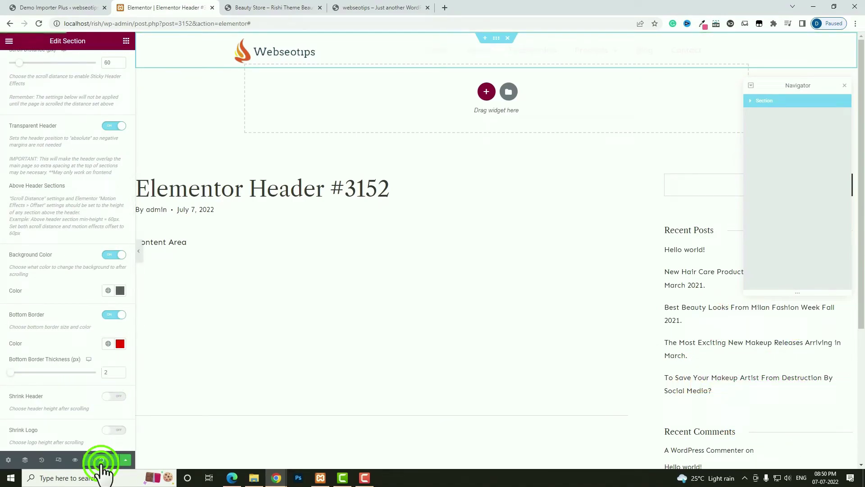
Reload the homepage and scroll it to examine the sticky header's bottom border
click(257, 8)
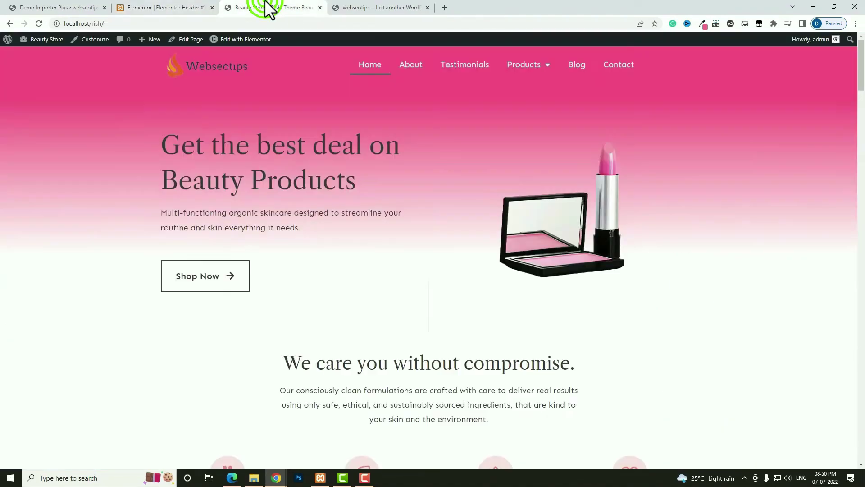
click(39, 23)
scroll(791, 210, down, 4)
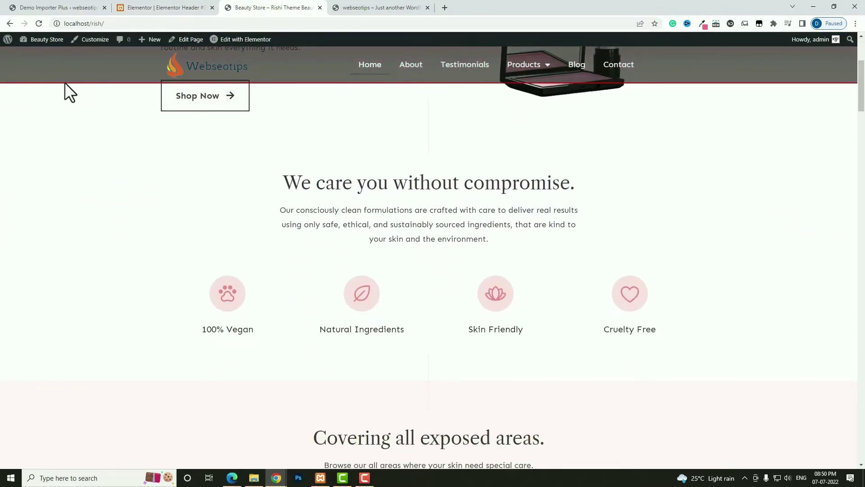
scroll(469, 153, up, 4)
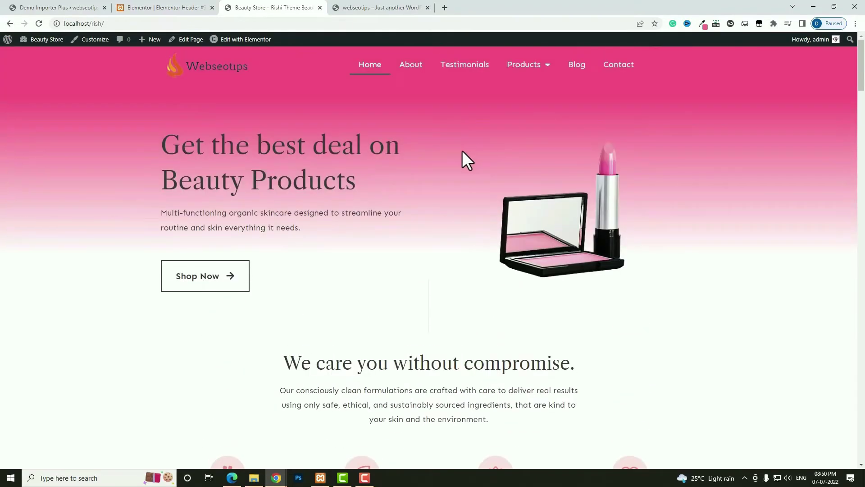
scroll(343, 153, down, 4)
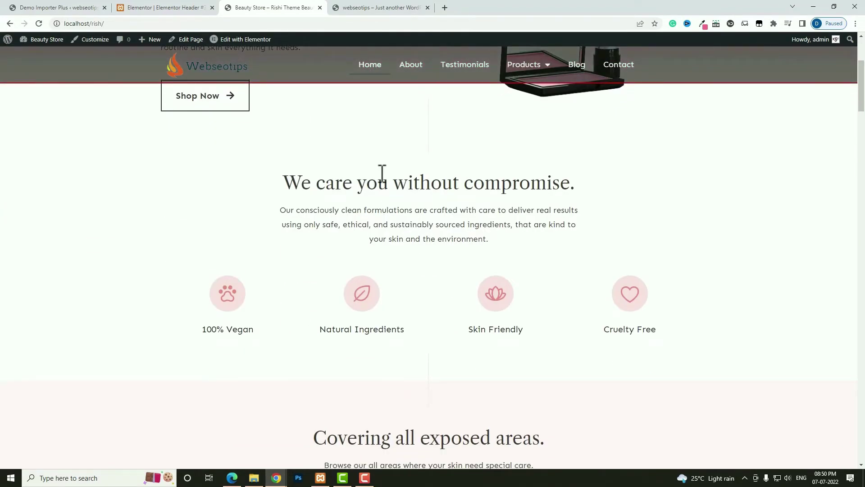
In the header editor, enable Shrink Header at 50 px height and Shrink Logo at 57% height
key(ctrl+shift+Tab)
scroll(139, 316, down, 2)
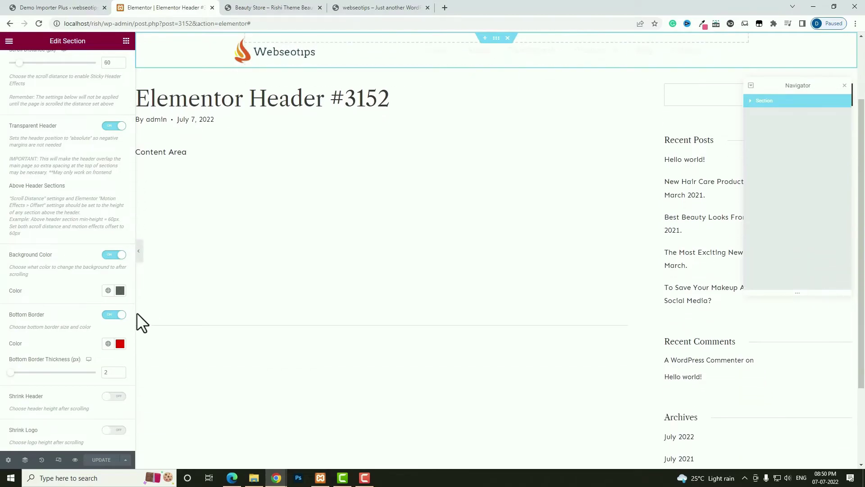
scroll(75, 380, down, 2)
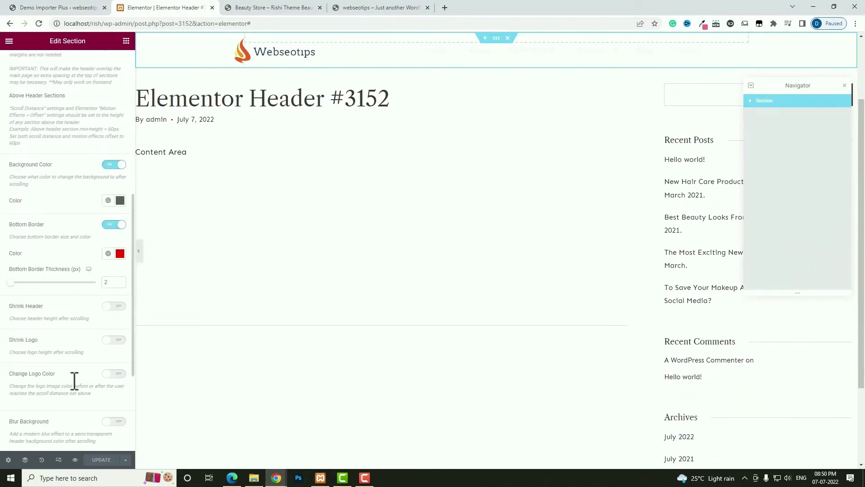
click(115, 309)
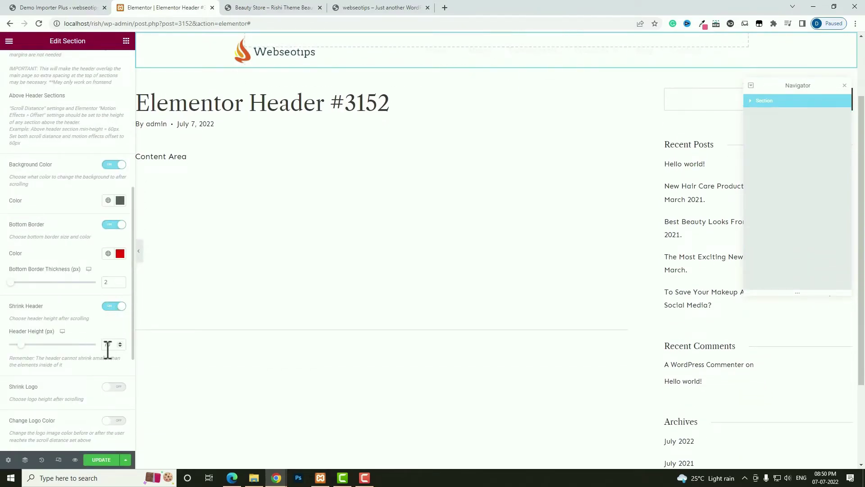
drag(20, 344, 17, 344)
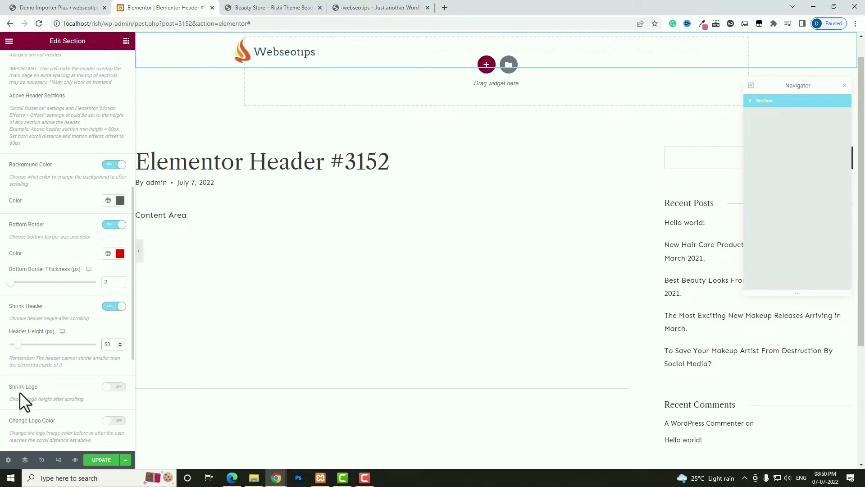
click(115, 387)
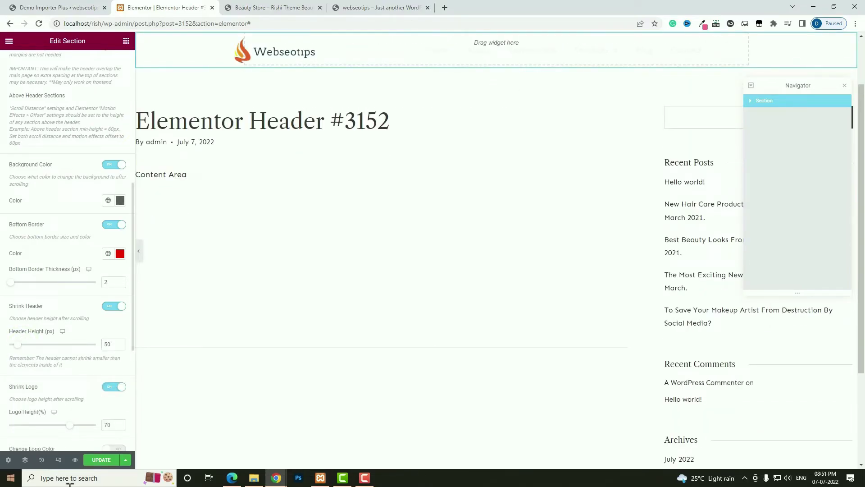
click(113, 426)
text(57)
Enable Change Logo Color with a white logo after scrolling, and update the template
scroll(19, 319, down, 3)
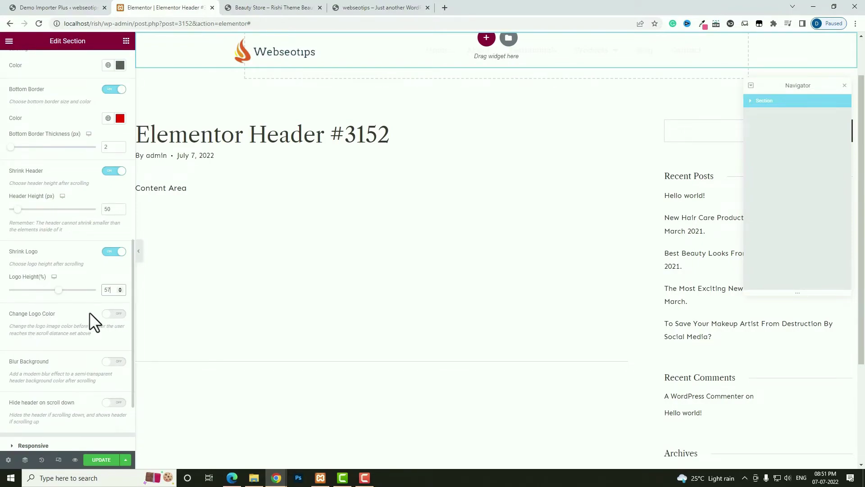
click(114, 313)
click(103, 378)
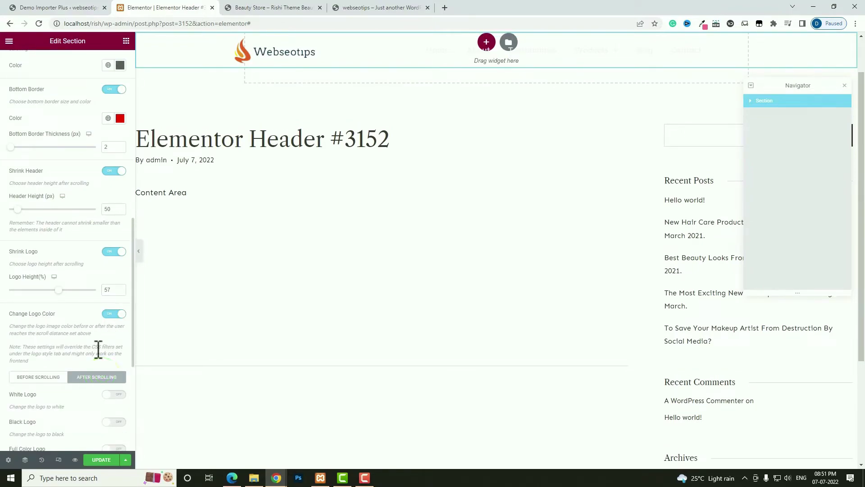
scroll(68, 352, down, 1)
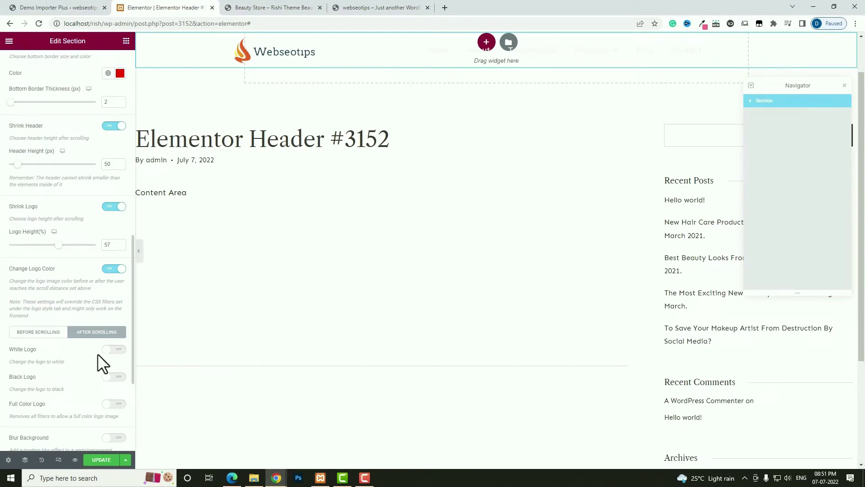
click(102, 459)
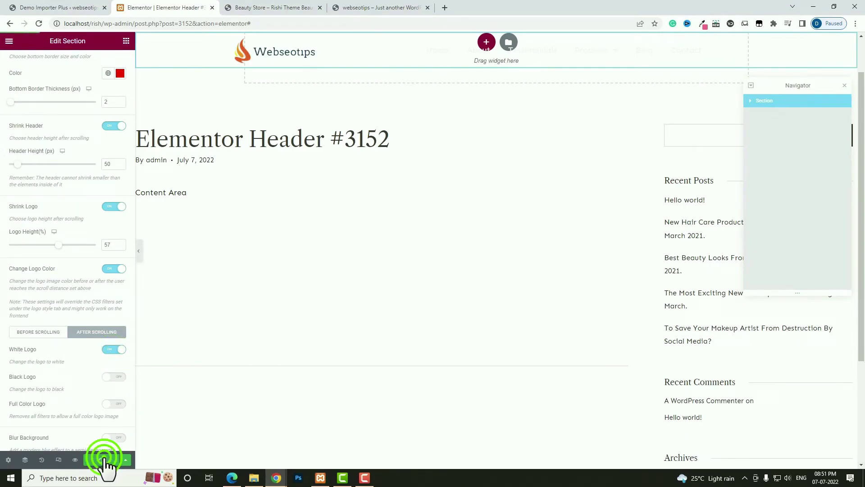
Scroll the homepage to check the shrunken header and the logo's color and size after scrolling
key(ctrl+Tab)
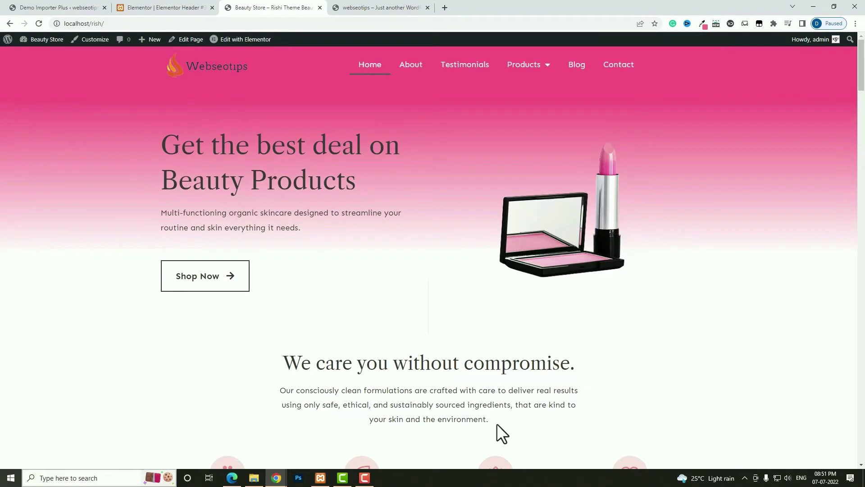
scroll(282, 214, down, 5)
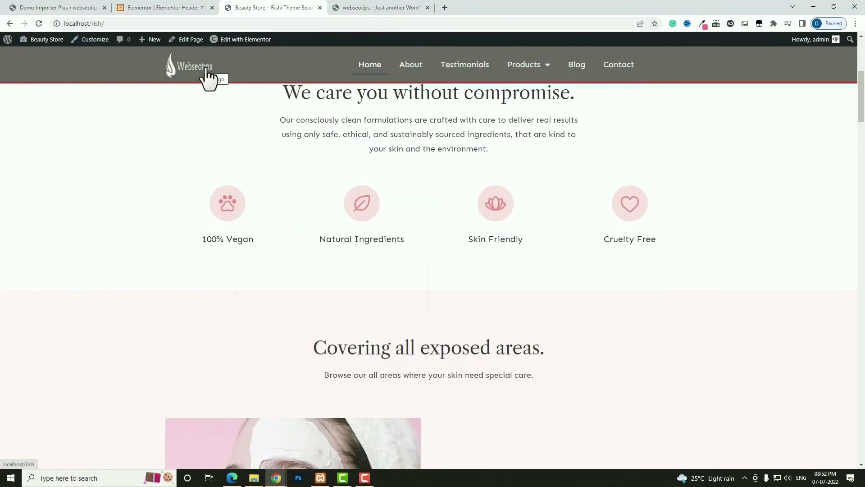
Set the shrunken logo's height to 80% in the header editor and update the template
key(ctrl+shift+Tab)
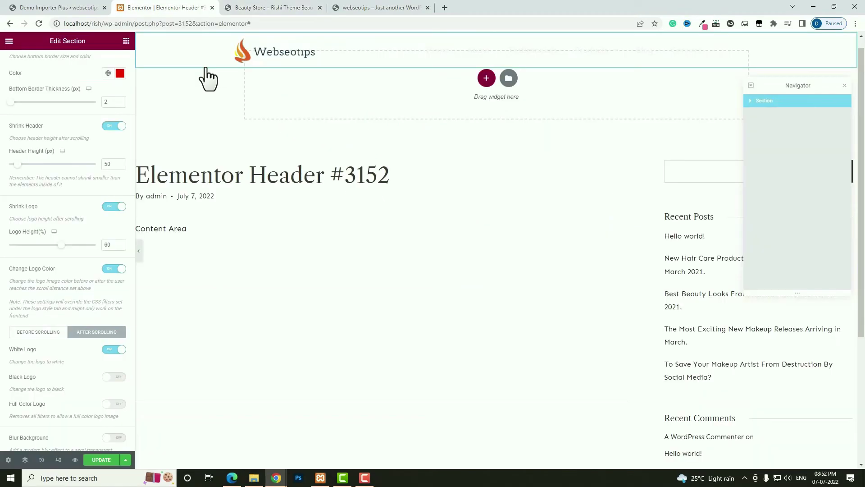
drag(61, 245, 80, 255)
click(104, 460)
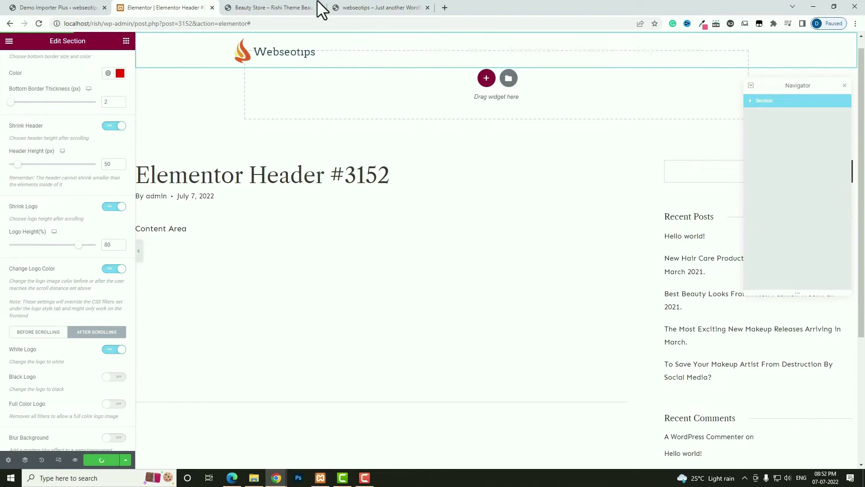
Reload the homepage and scroll it to check the logo's size in the sticky header
click(280, 7)
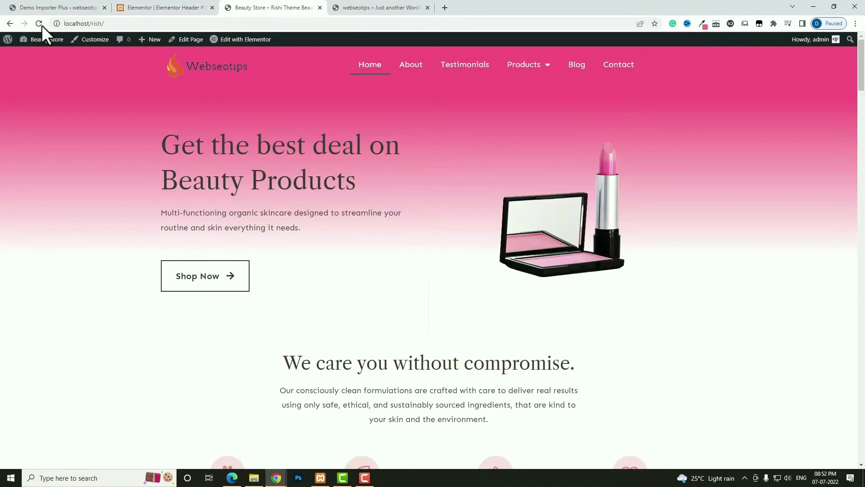
scroll(241, 144, down, 4)
scroll(240, 141, up, 4)
scroll(319, 178, down, 9)
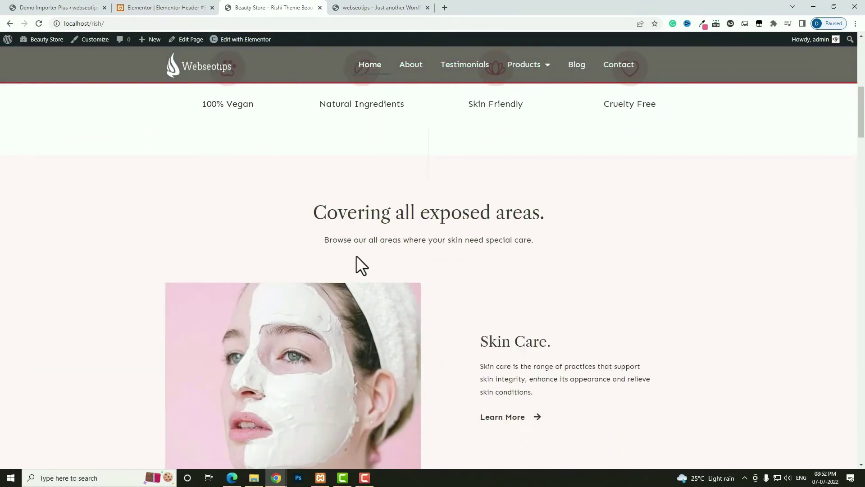
scroll(334, 266, up, 1)
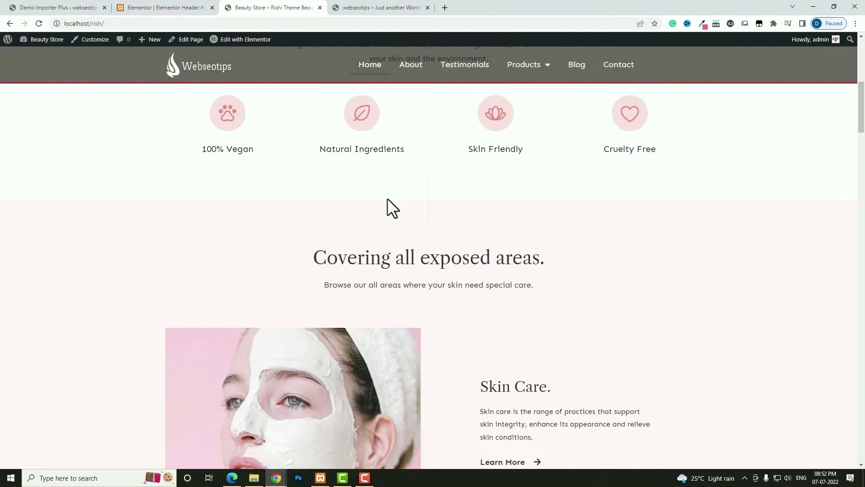
Scroll up and down the reference site at localhost/rishi1 to examine how its header behaves in each direction
click(367, 7)
scroll(401, 186, up, 2)
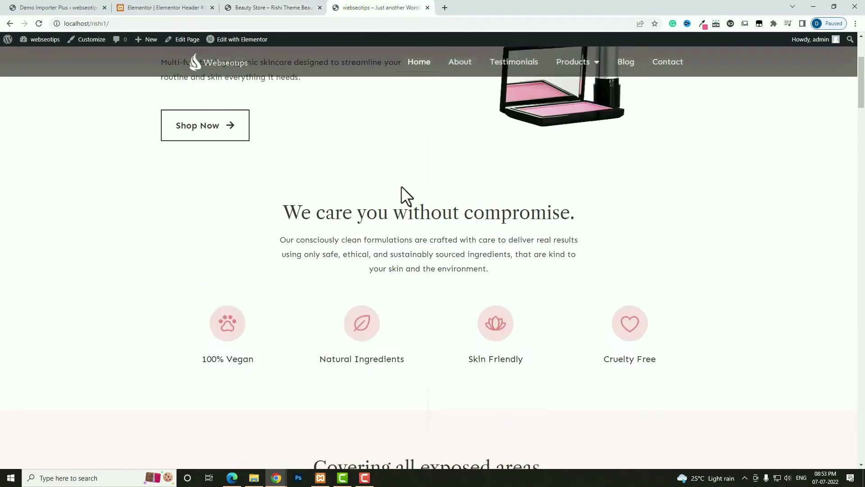
scroll(401, 186, up, 3)
scroll(352, 189, down, 9)
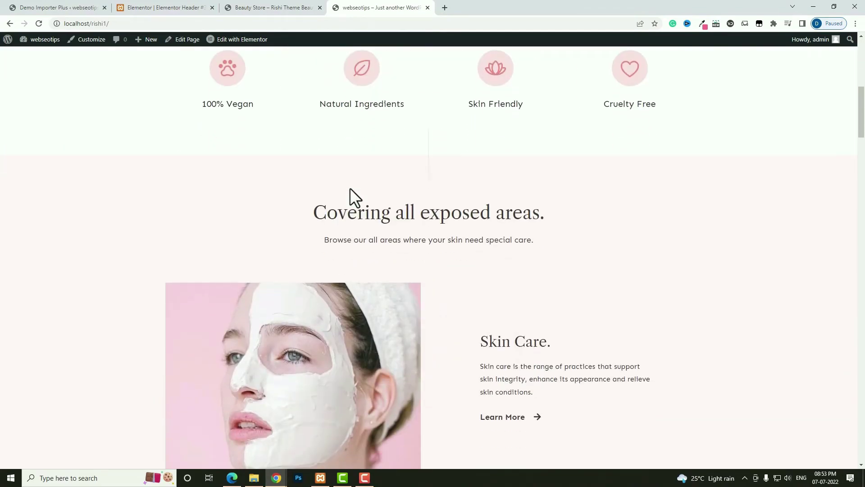
scroll(343, 238, down, 2)
scroll(344, 238, up, 1)
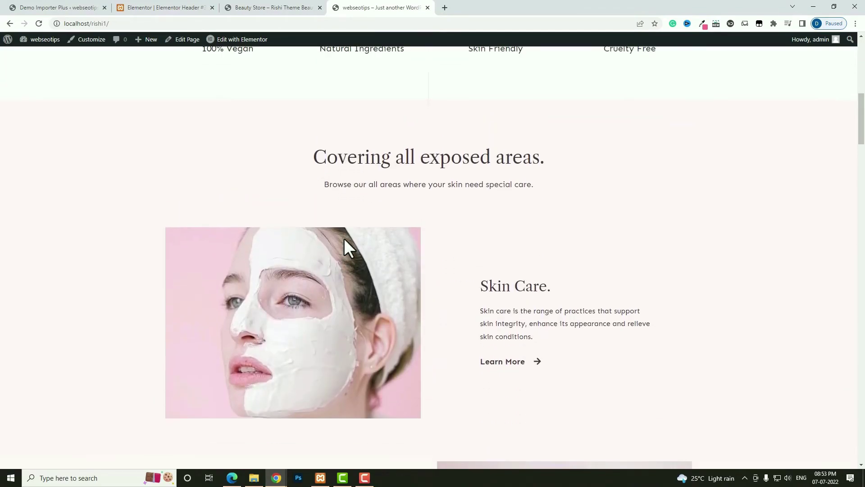
Enable Hide header on scroll down in the header editor, with a 500 px scroll distance, and update the template
click(160, 5)
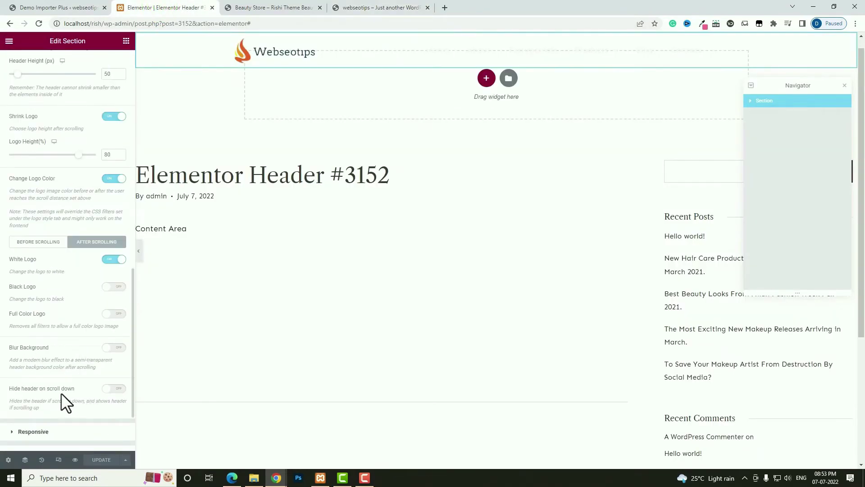
click(115, 390)
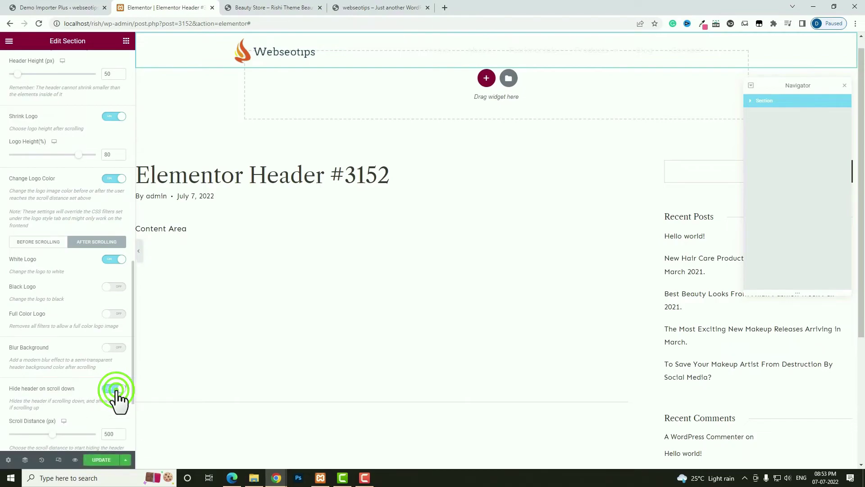
scroll(74, 377, down, 2)
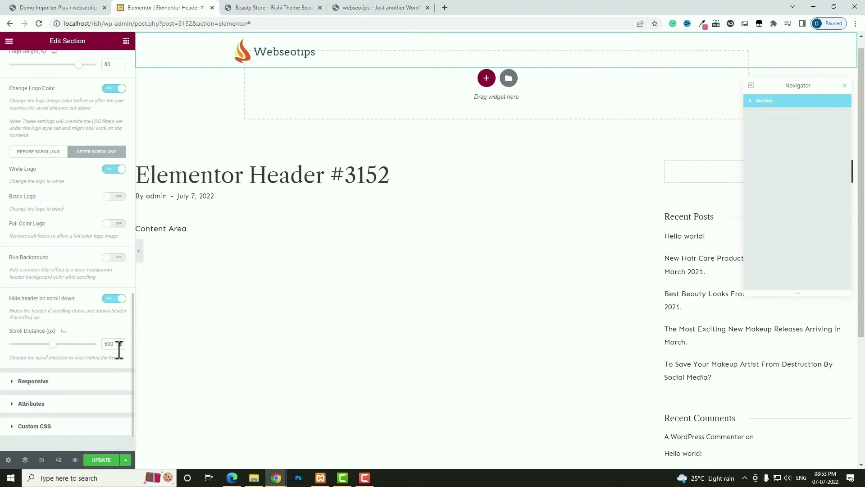
click(100, 459)
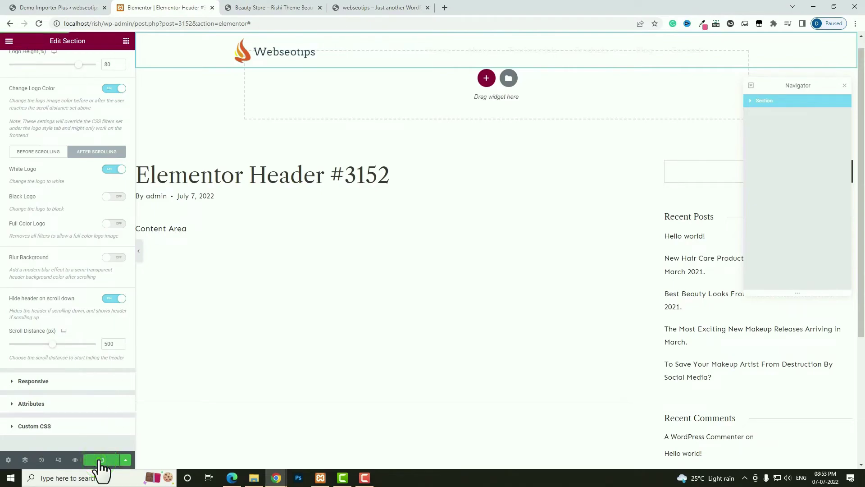
Scroll the Beauty Store homepage up and down to check whether the header hides and reappears
click(251, 7)
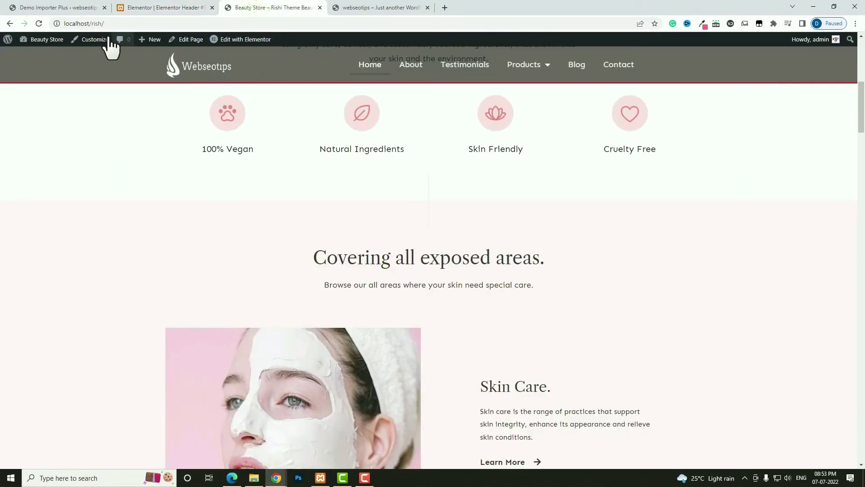
scroll(247, 88, up, 7)
scroll(265, 151, down, 2)
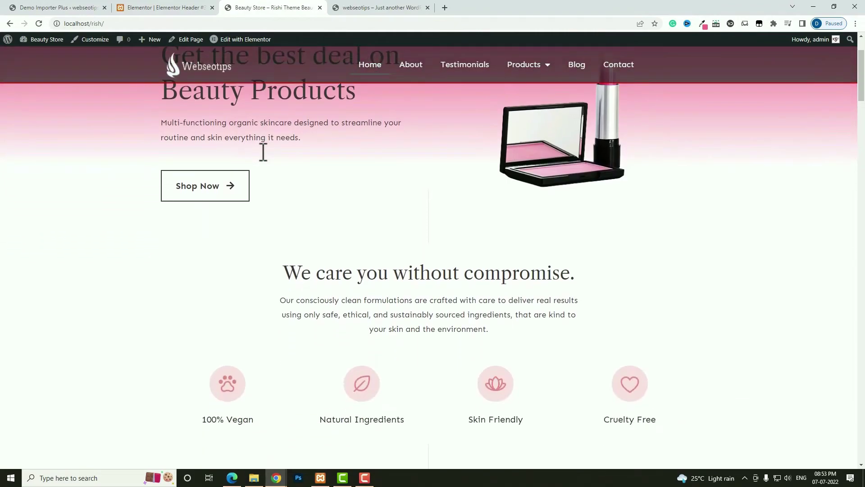
scroll(292, 171, down, 6)
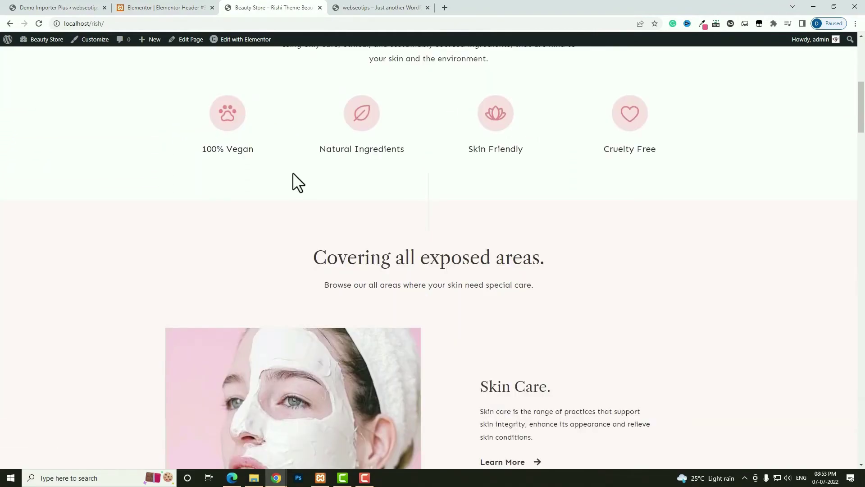
scroll(295, 198, down, 1)
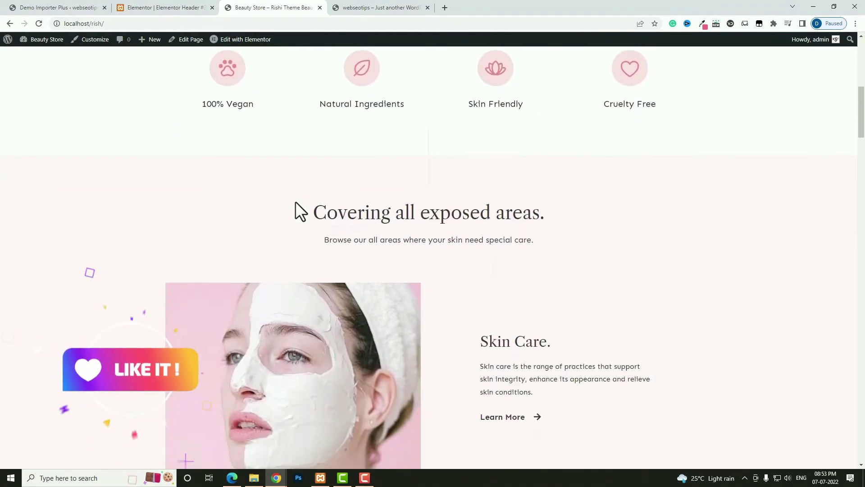
scroll(297, 216, up, 2)
Examine the sticky header while scrolling the homepage in the iPad Air device preview, and return to the desktop view
key(ctrl+shift+i)
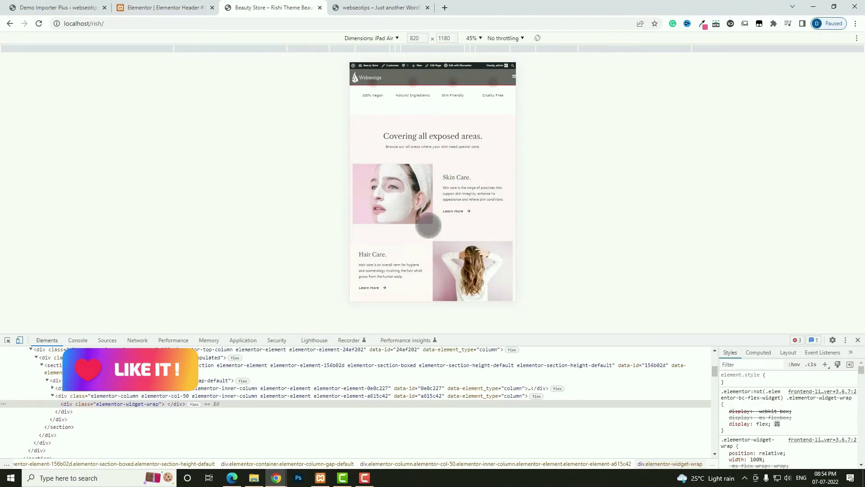
scroll(428, 225, down, 8)
scroll(428, 223, up, 3)
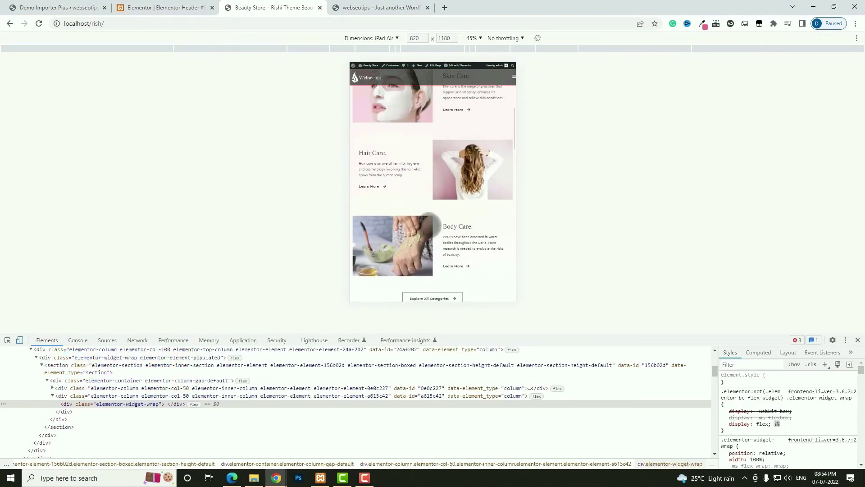
scroll(429, 222, up, 5)
key(ctrl+shift+i)
In the header template, set the Nav Menu dropdown's normal text color to white #FFFFFF
mouse_move(534, 74)
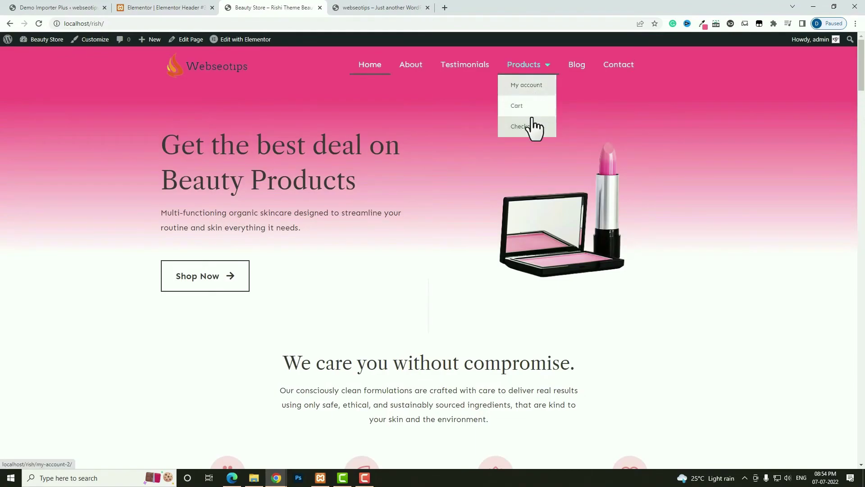
click(158, 9)
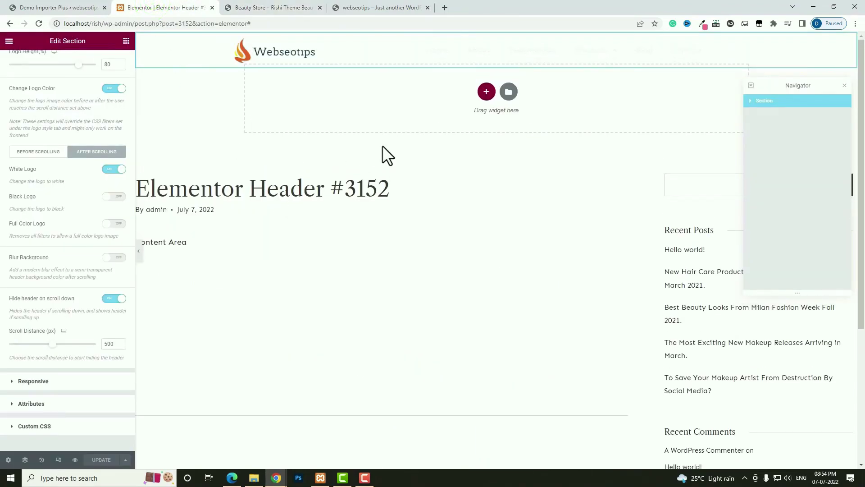
click(754, 46)
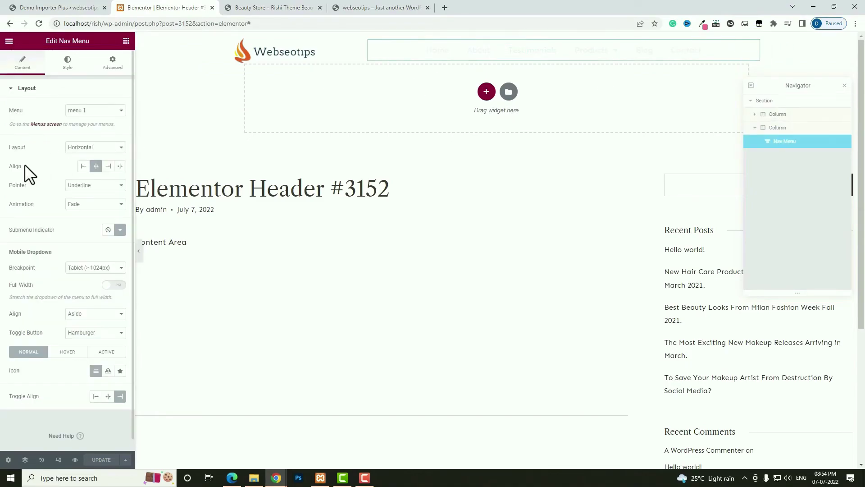
click(68, 62)
click(41, 317)
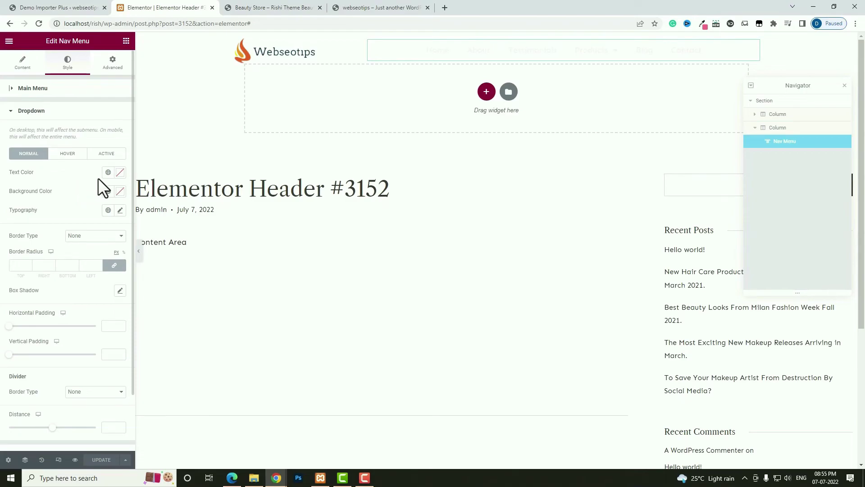
click(120, 172)
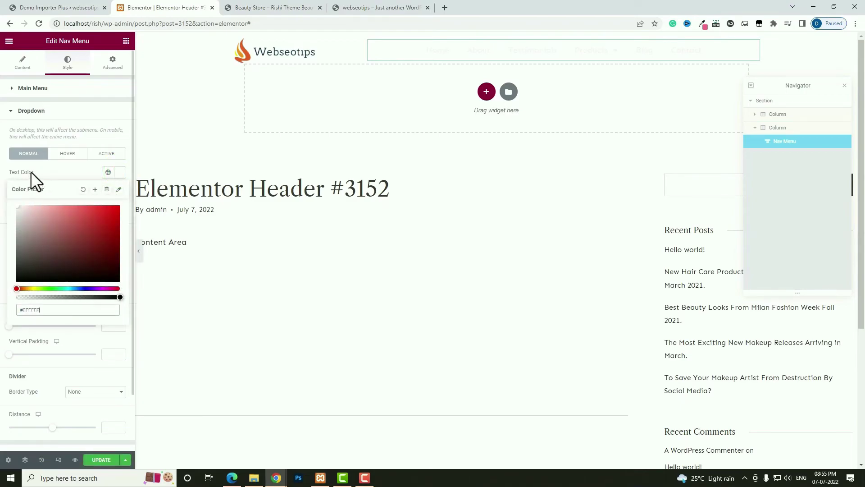
Set the Nav Menu dropdown's hover text color to near-black #010202
click(67, 153)
click(120, 172)
click(68, 289)
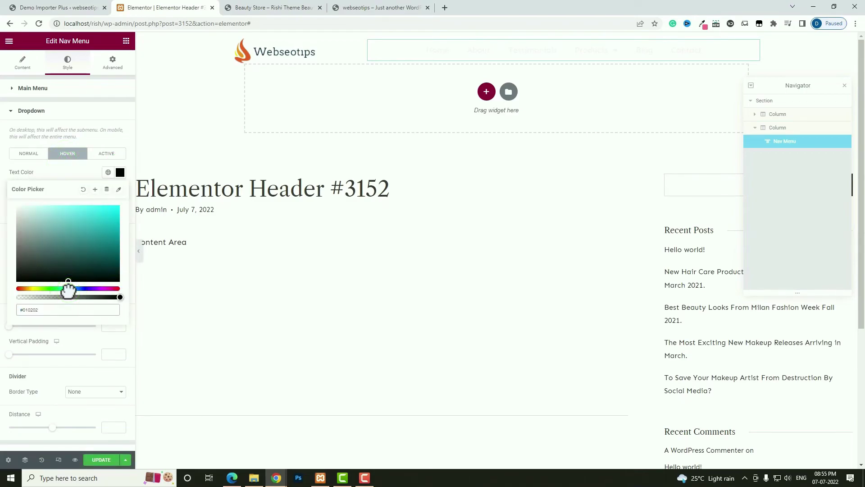
Pick a text color for the active state of the Nav Menu dropdown items
click(107, 154)
click(119, 172)
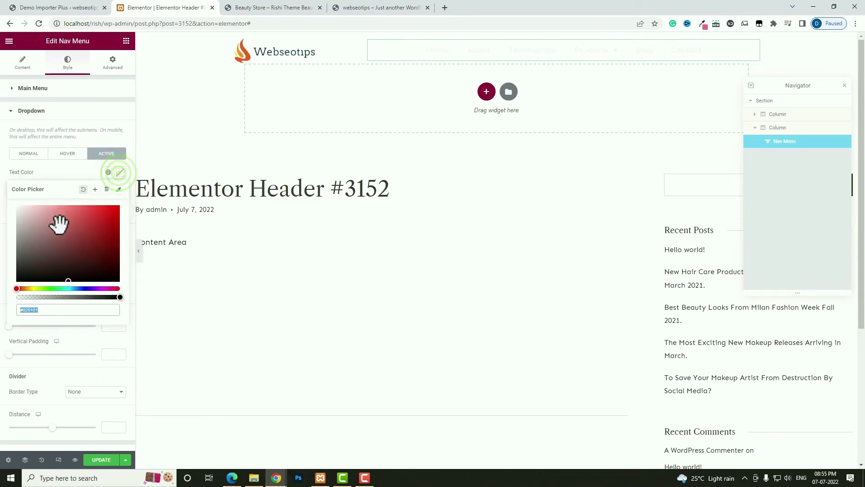
click(59, 226)
click(118, 172)
Set the Nav Menu dropdown's normal background color to pink #FF53B1 and update the header template
click(27, 154)
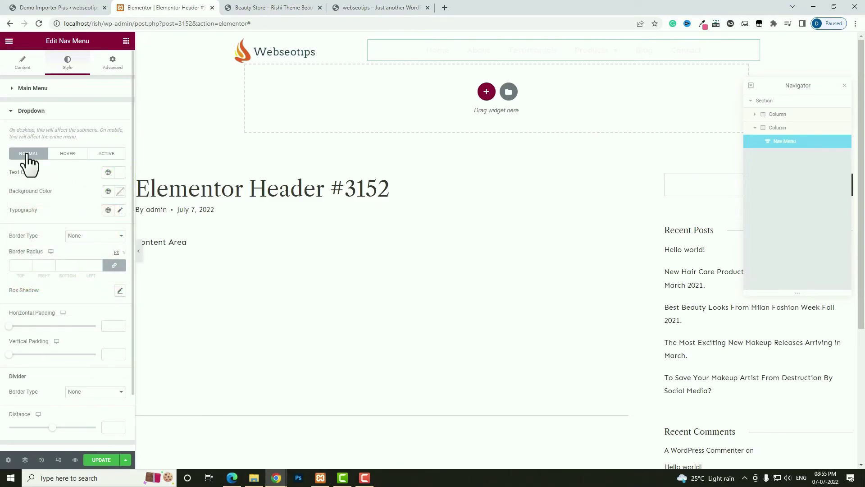
click(120, 191)
click(109, 307)
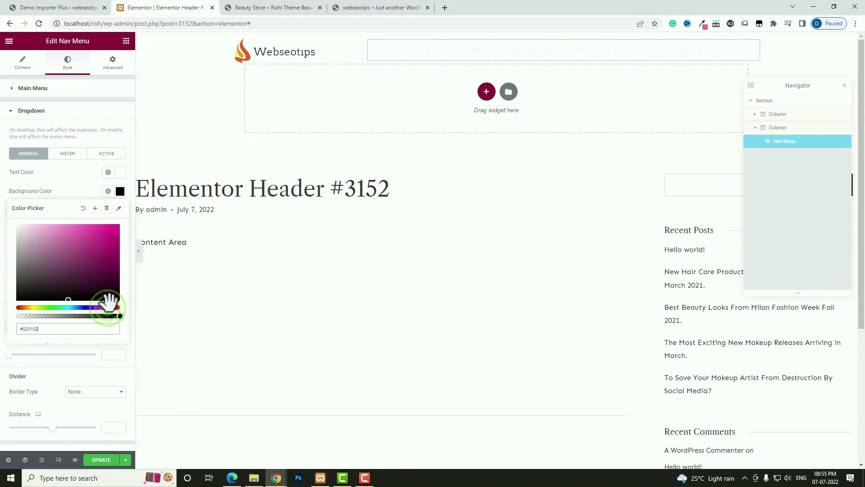
click(117, 232)
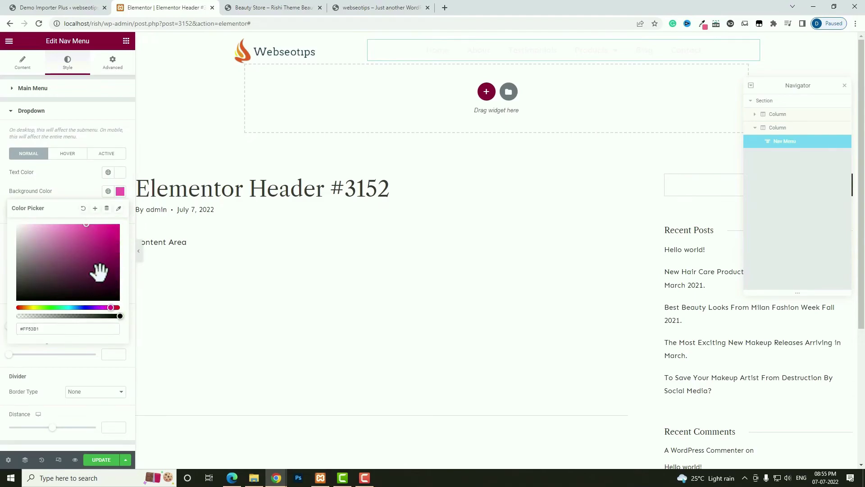
click(103, 459)
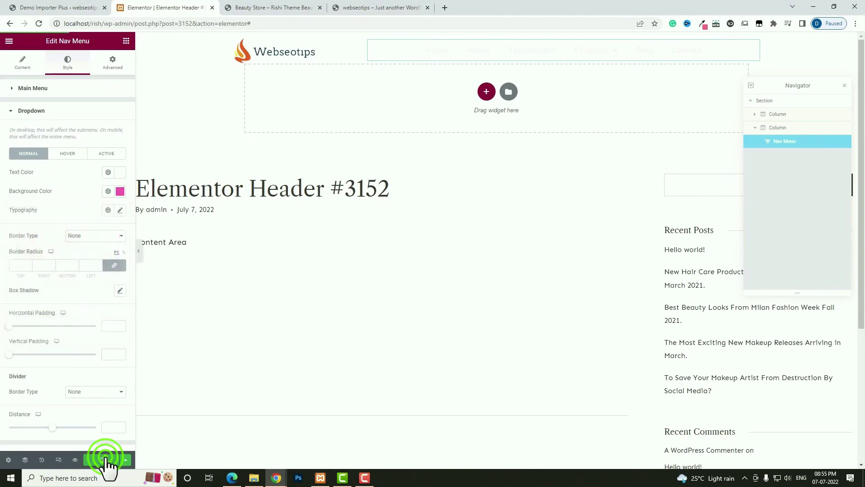
Open the Beauty Store homepage in the browser's iPhone XR device preview to examine the mobile header
click(270, 8)
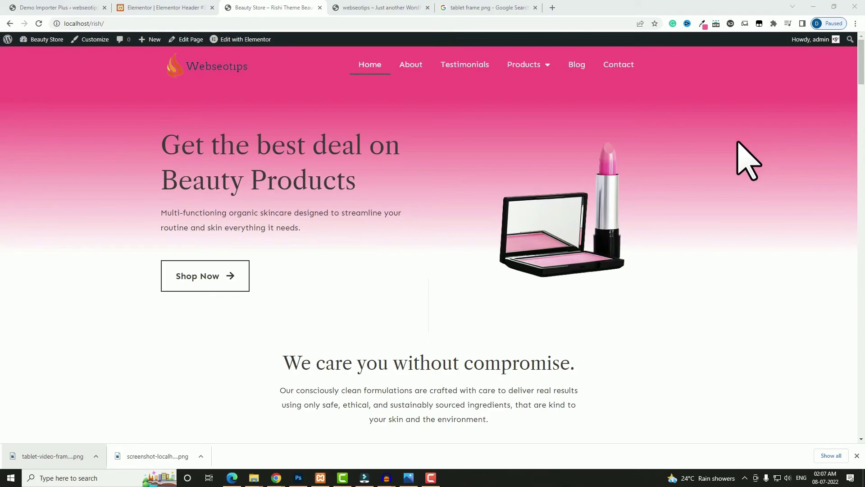
right_click(650, 149)
click(673, 259)
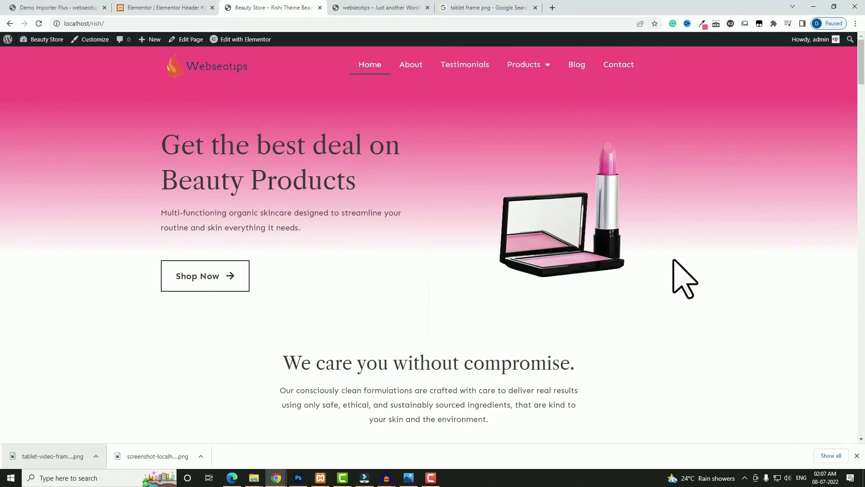
key(ctrl+shift+m)
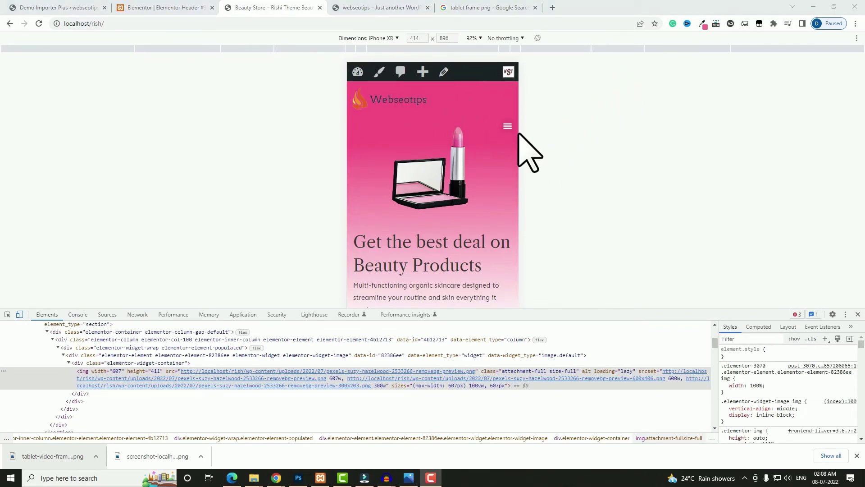
In the header template's mobile view, set the width of the column holding the logo to 70%
click(183, 5)
click(496, 39)
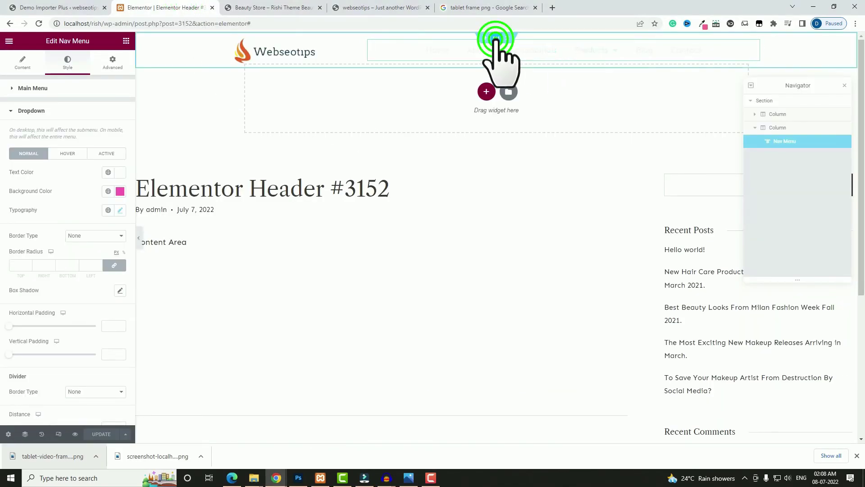
click(58, 433)
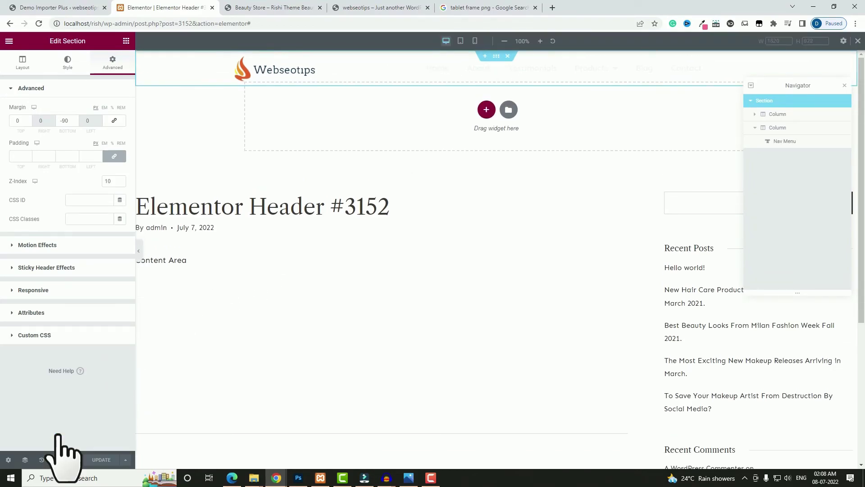
click(475, 41)
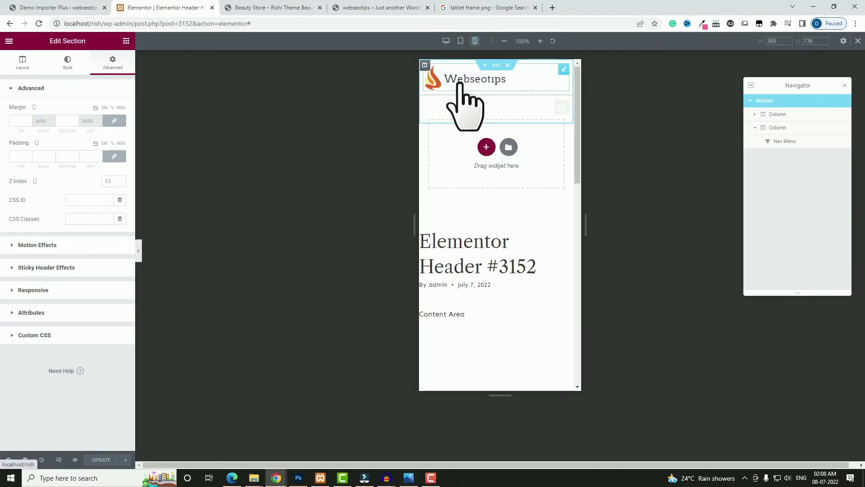
click(424, 65)
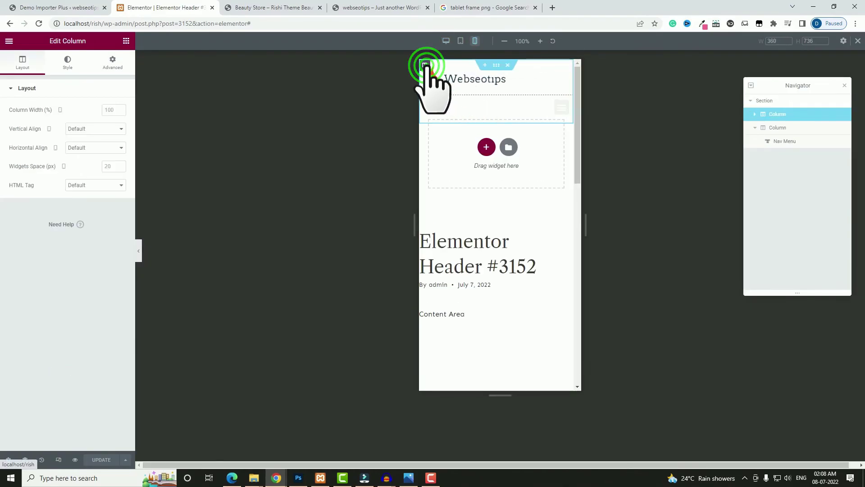
click(110, 112)
text(70)
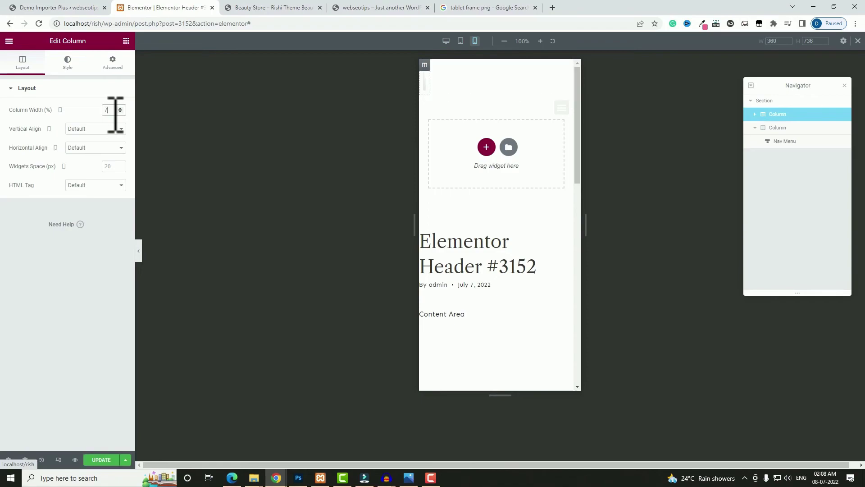
Set the mobile width of the column holding the Nav Menu to 30% and update the header template
click(424, 101)
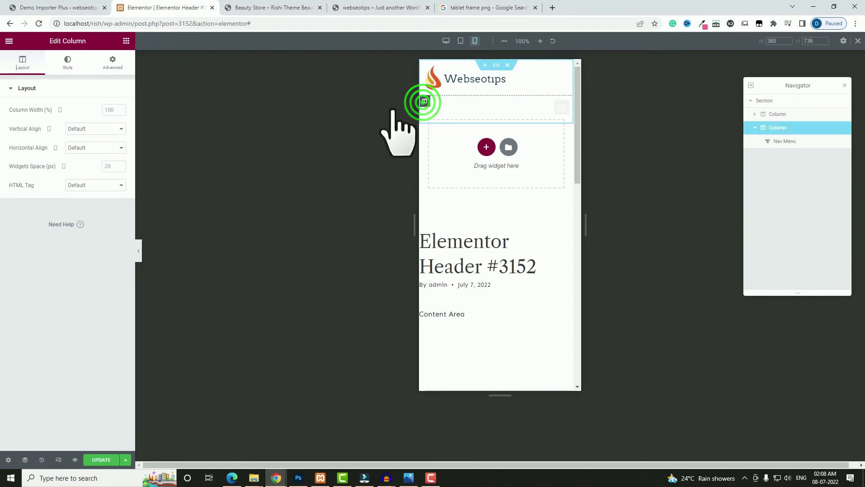
click(110, 112)
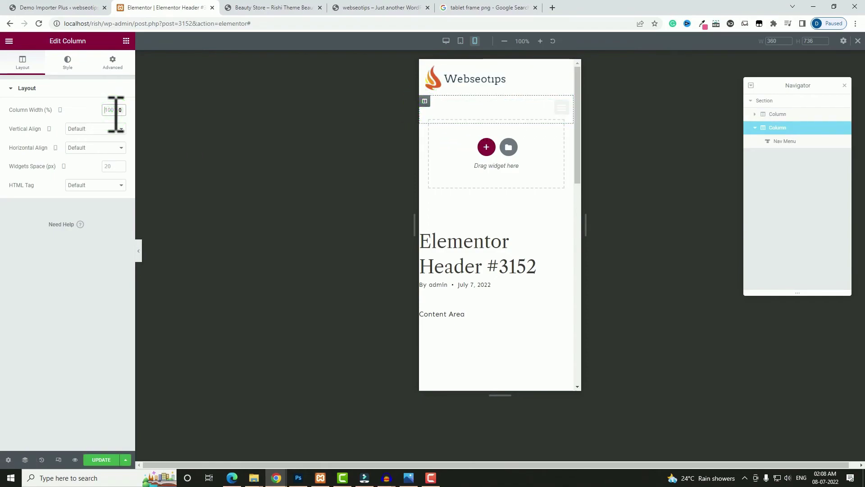
text(30)
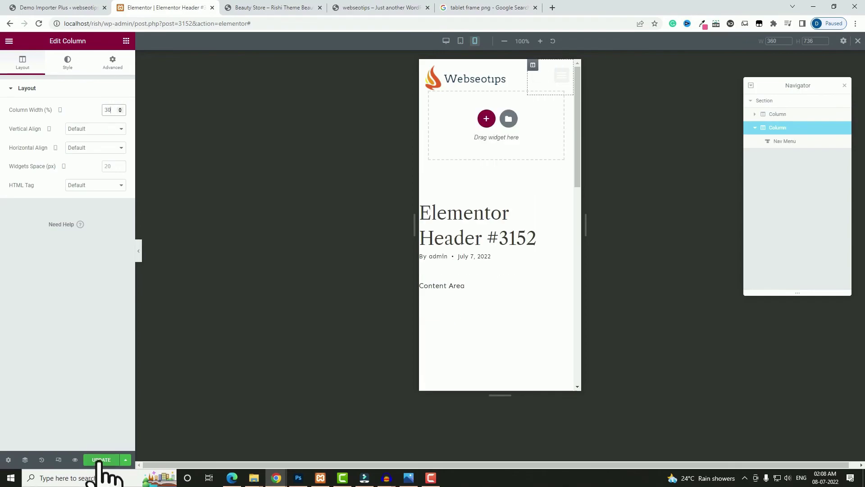
Reload the Beauty Store homepage in the iPhone XR preview to check the mobile header layout
click(271, 7)
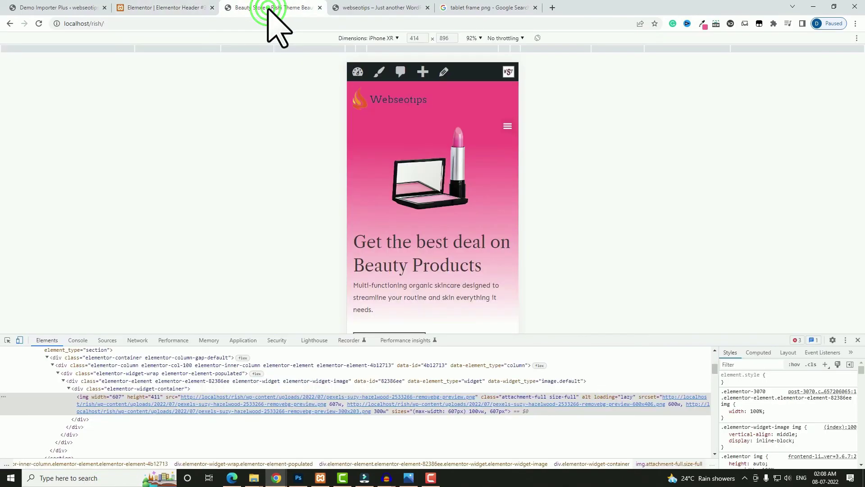
click(36, 25)
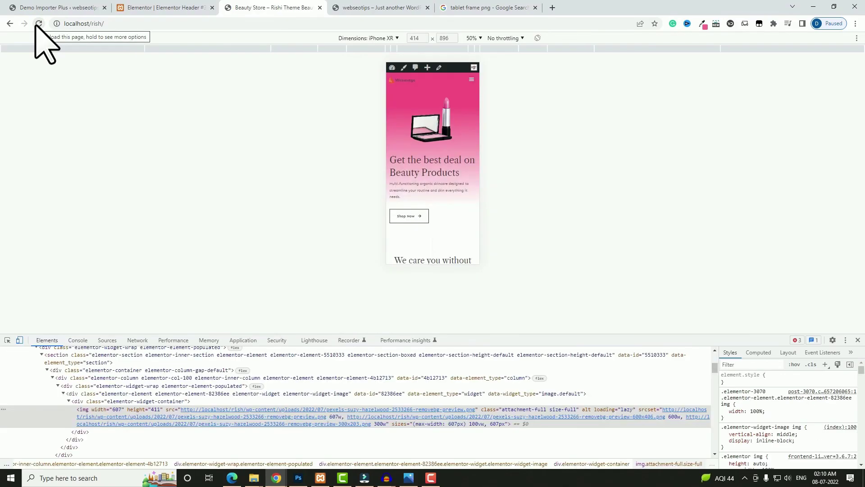